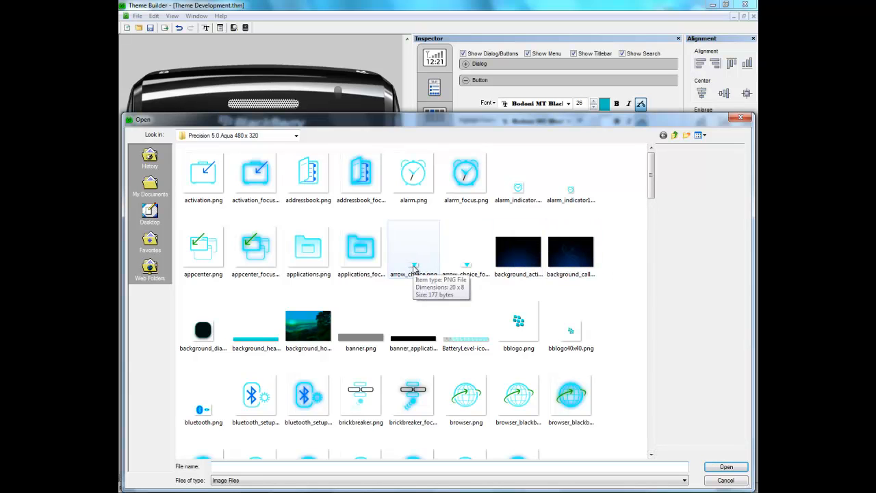
# Set the button's normal arrow image to arrow_choice.png and its highlight arrow image to arrow_choice_focus.png.
pyautogui.doubleClick(413, 267)
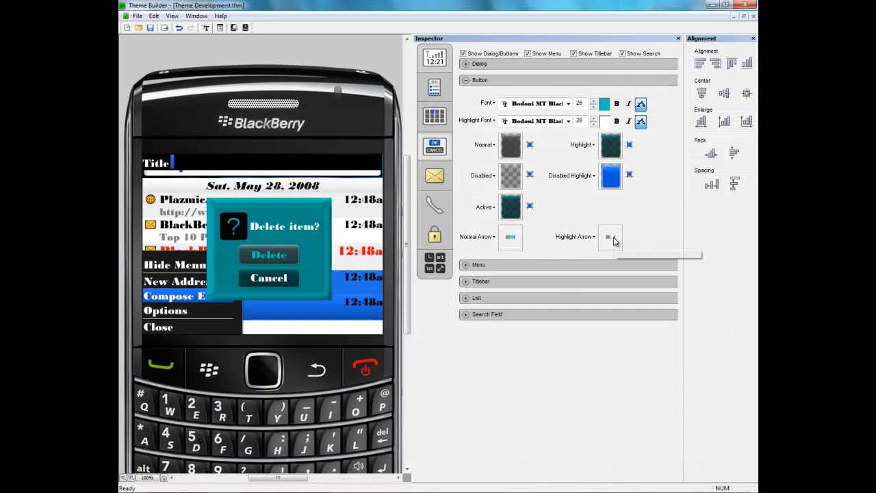
pyautogui.click(614, 241)
pyautogui.click(467, 265)
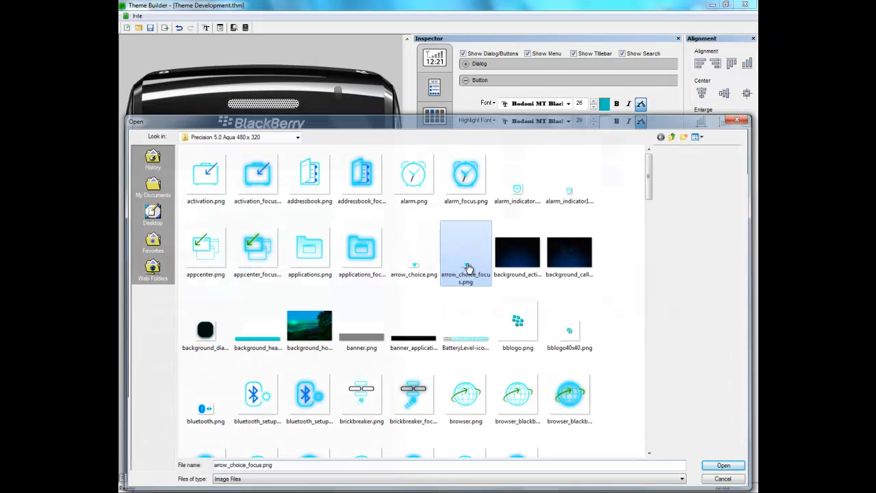
pyautogui.doubleClick(467, 267)
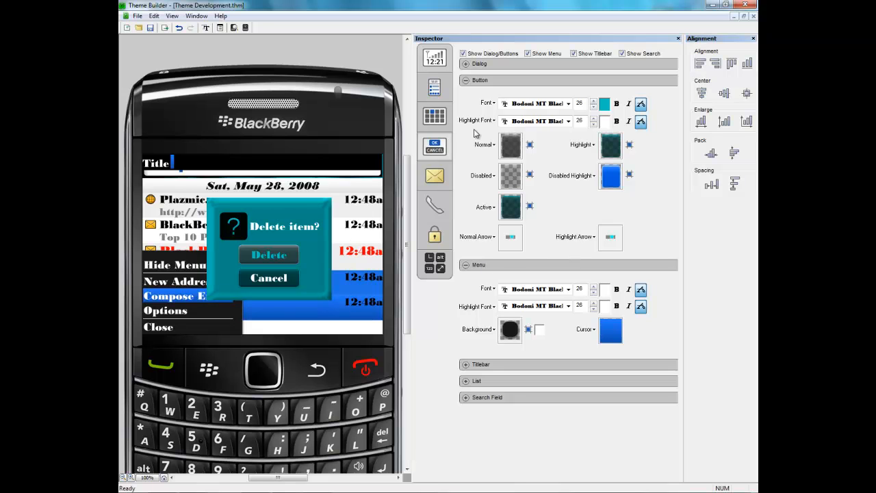
# Set the menu background image to "40x40 Satin.gif" from the Dialog folder within Pictures on the My Passport (E:) drive.
pyautogui.click(465, 80)
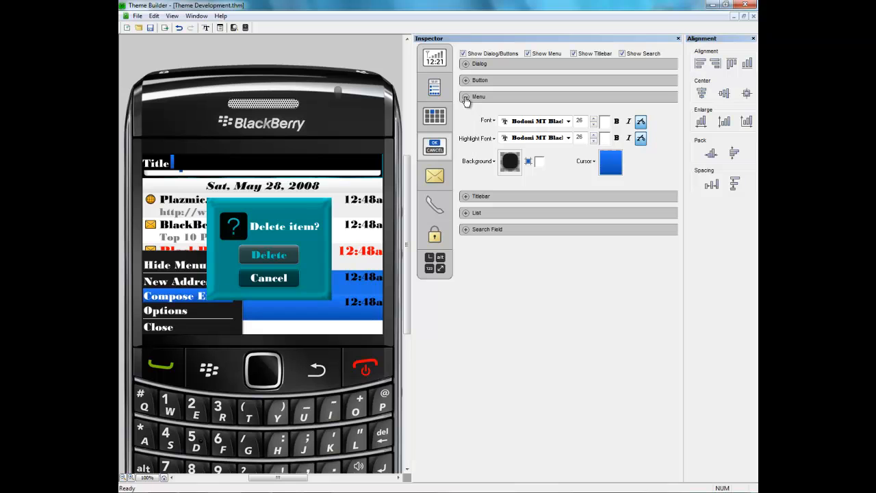
pyautogui.click(510, 163)
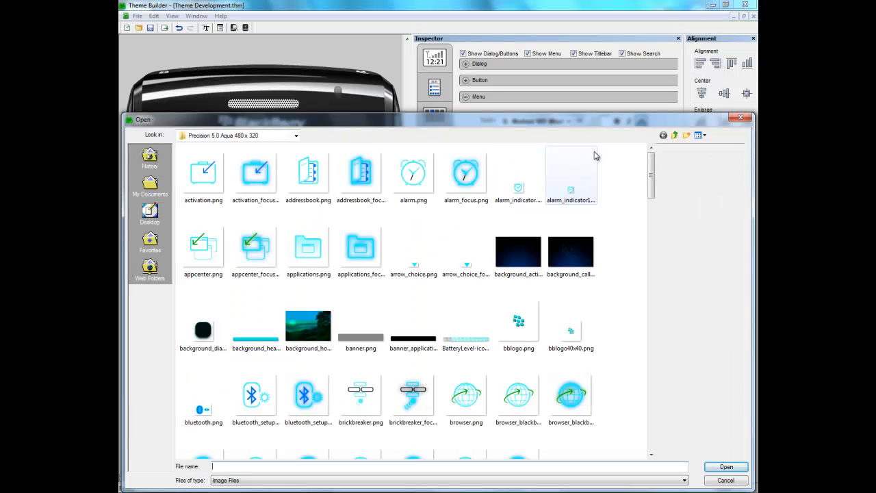
pyautogui.click(297, 137)
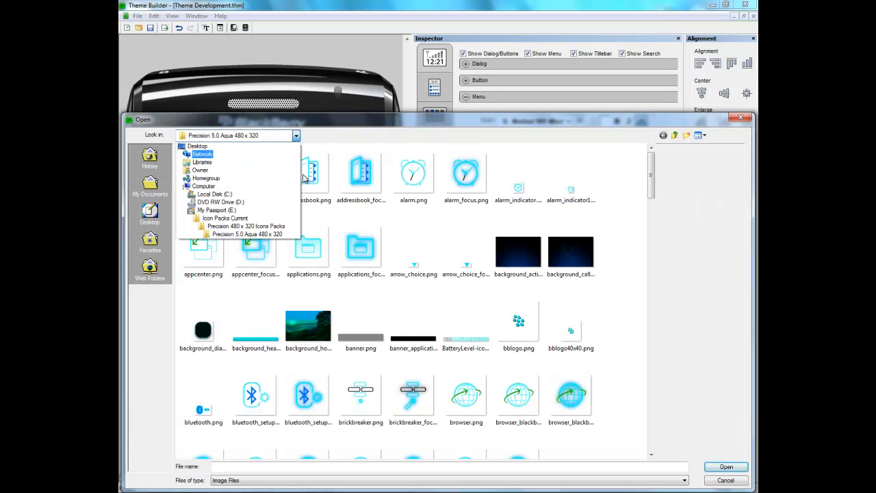
pyautogui.click(266, 214)
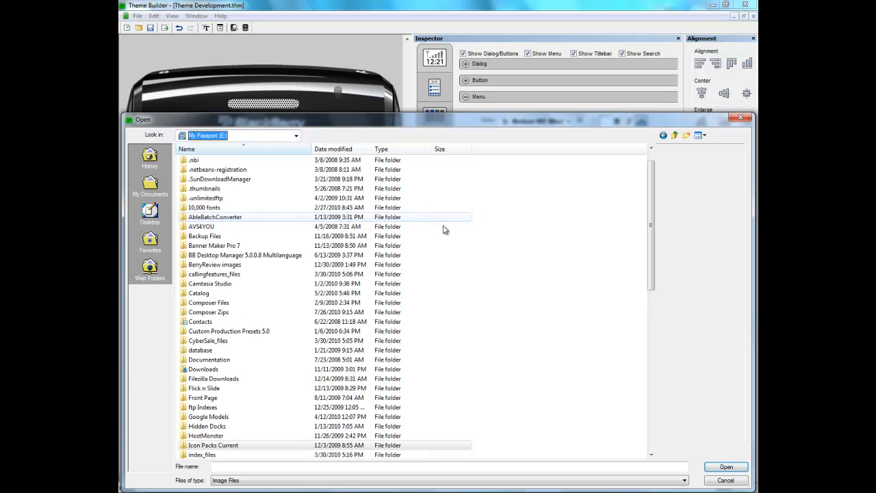
pyautogui.moveTo(655, 231); pyautogui.dragTo(650, 306)
pyautogui.doubleClick(200, 427)
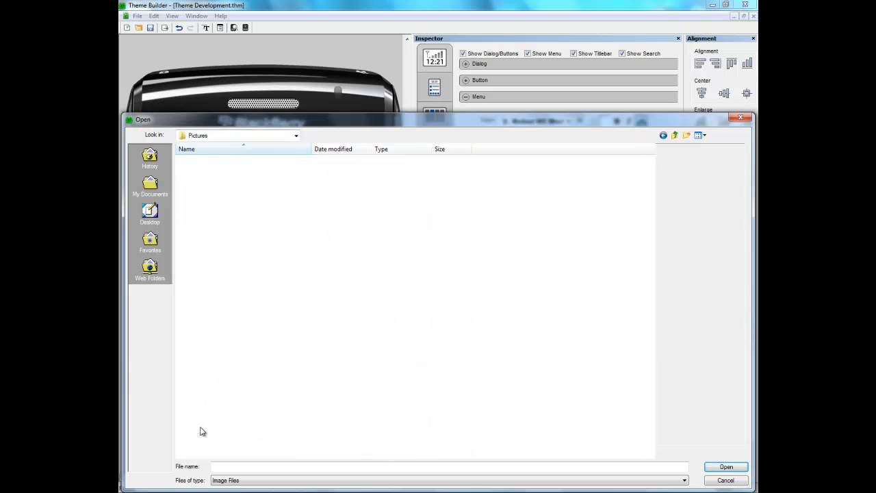
pyautogui.click(197, 265)
pyautogui.doubleClick(198, 267)
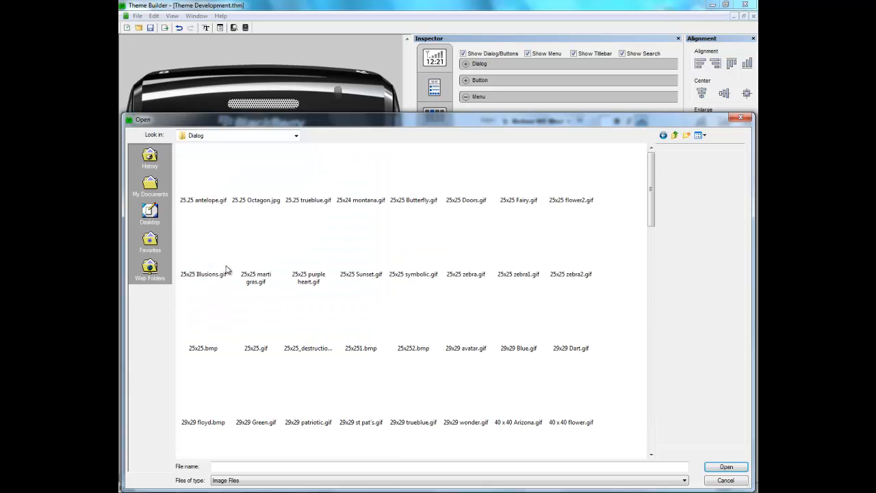
pyautogui.moveTo(651, 205); pyautogui.dragTo(655, 329)
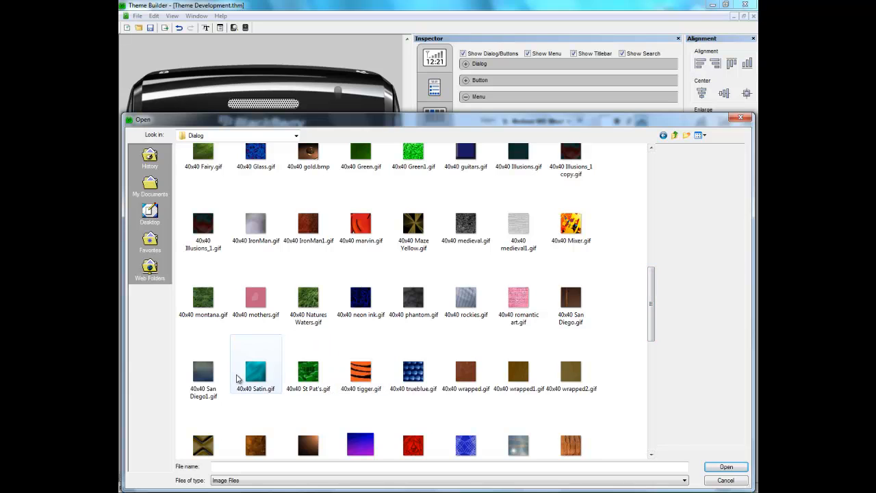
pyautogui.doubleClick(253, 375)
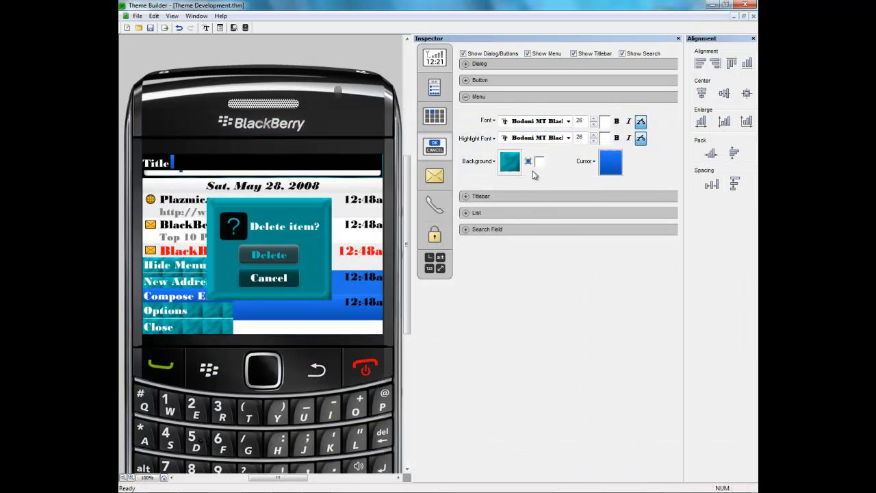
# Set the menu background's tiling margins to left 19, right 20, top 20 and bottom 19.
pyautogui.click(528, 161)
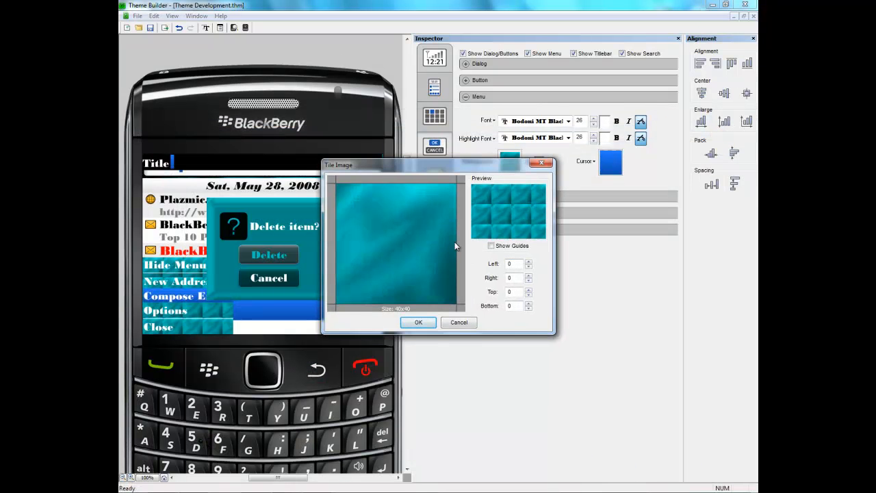
pyautogui.moveTo(456, 241); pyautogui.dragTo(399, 240)
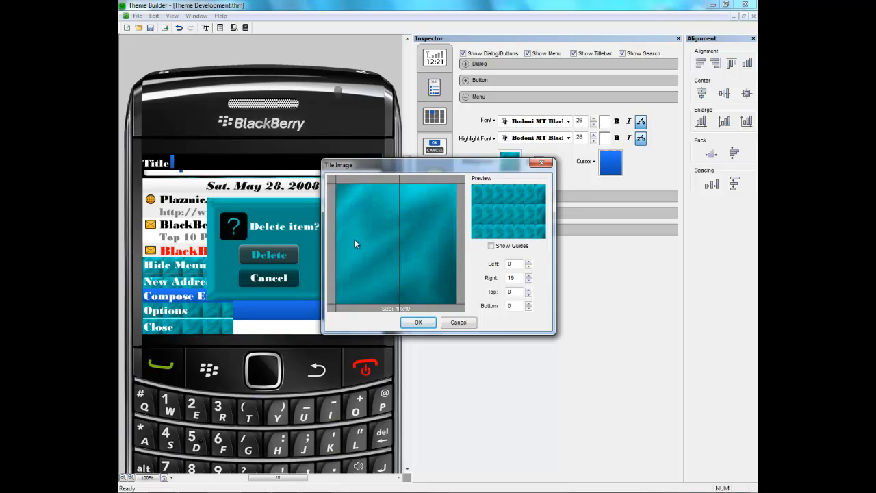
pyautogui.moveTo(335, 238); pyautogui.dragTo(392, 237)
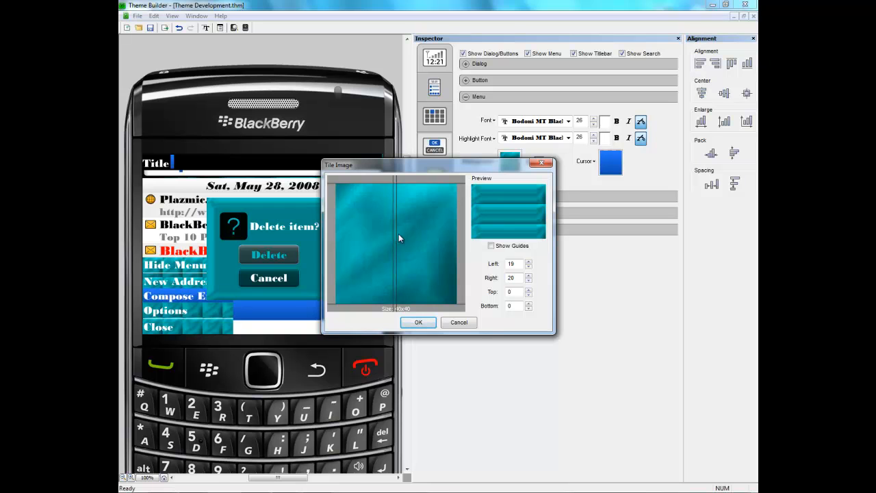
pyautogui.moveTo(412, 183); pyautogui.dragTo(405, 244)
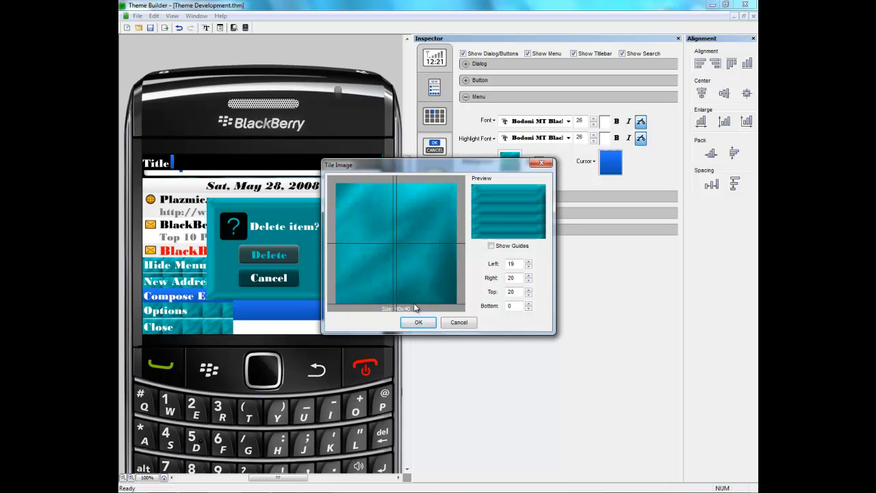
pyautogui.moveTo(414, 308); pyautogui.dragTo(414, 246)
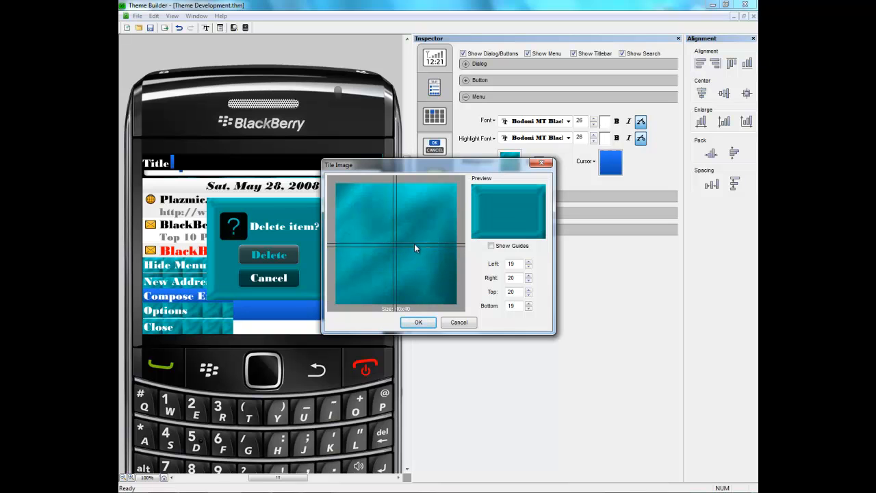
pyautogui.click(425, 323)
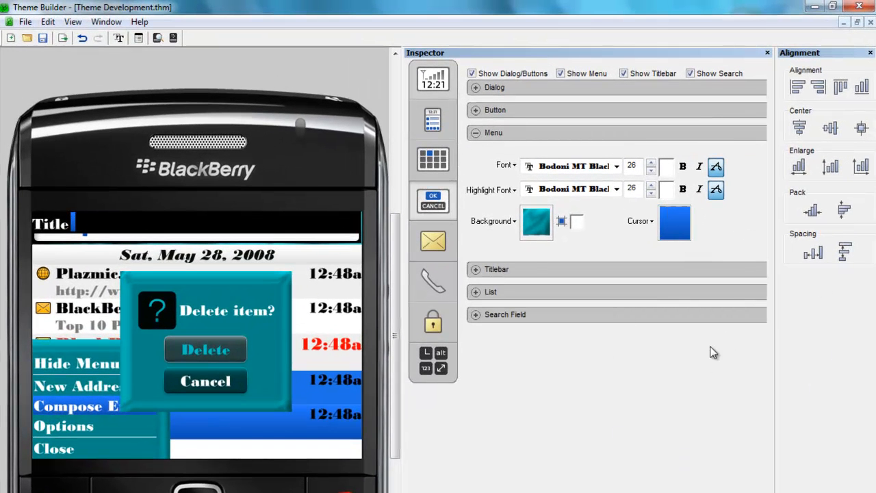
# Try a slightly darkened light red solid colour for the menu cursor, returning to the gradient fill.
pyautogui.click(675, 224)
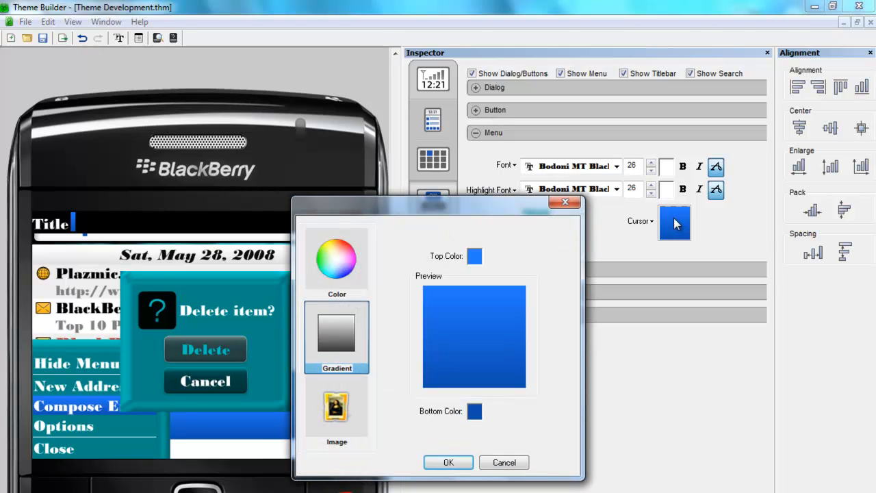
pyautogui.click(336, 260)
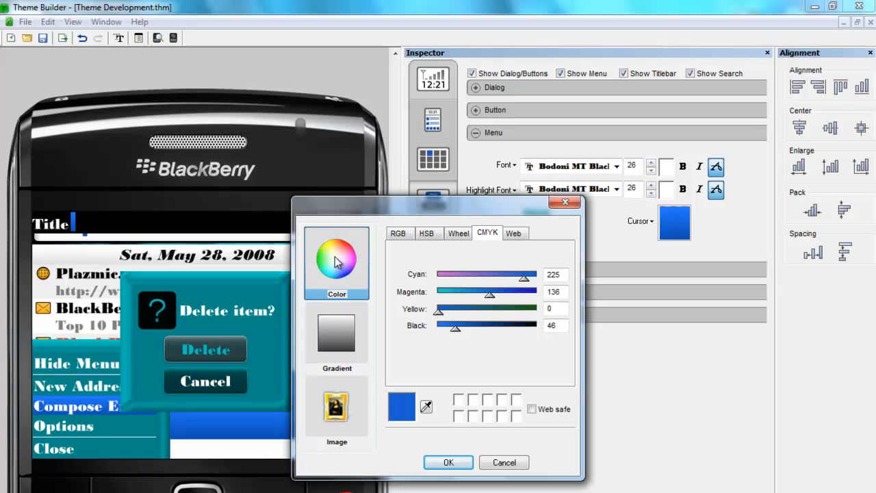
pyautogui.click(458, 233)
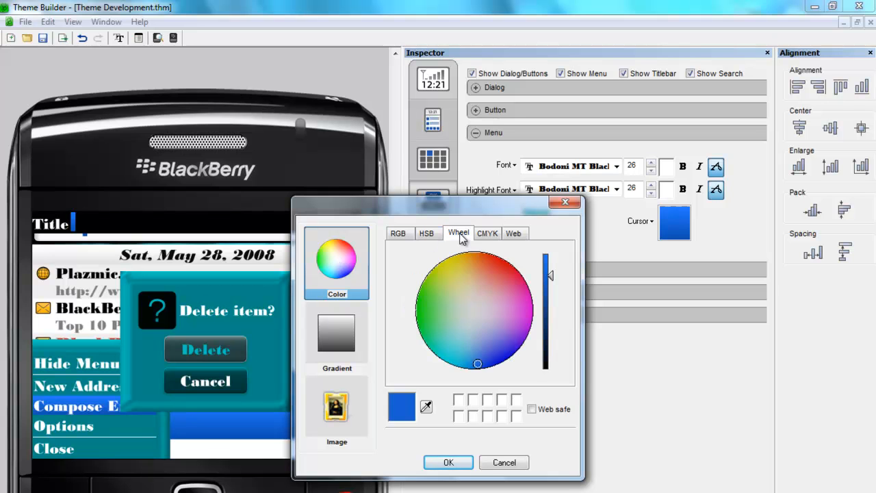
pyautogui.click(494, 283)
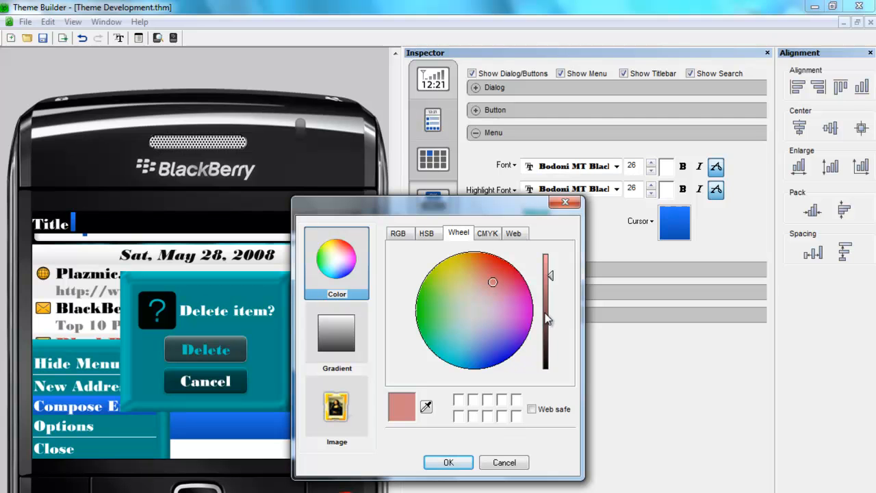
pyautogui.moveTo(551, 276)
pyautogui.mouseDown()
pyautogui.moveTo(552, 299)
pyautogui.moveTo(553, 285)
pyautogui.mouseUp()
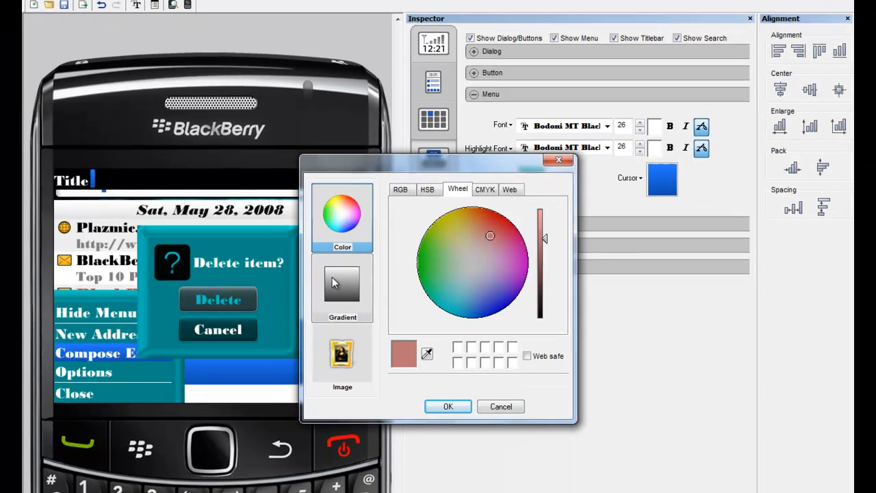
pyautogui.click(326, 331)
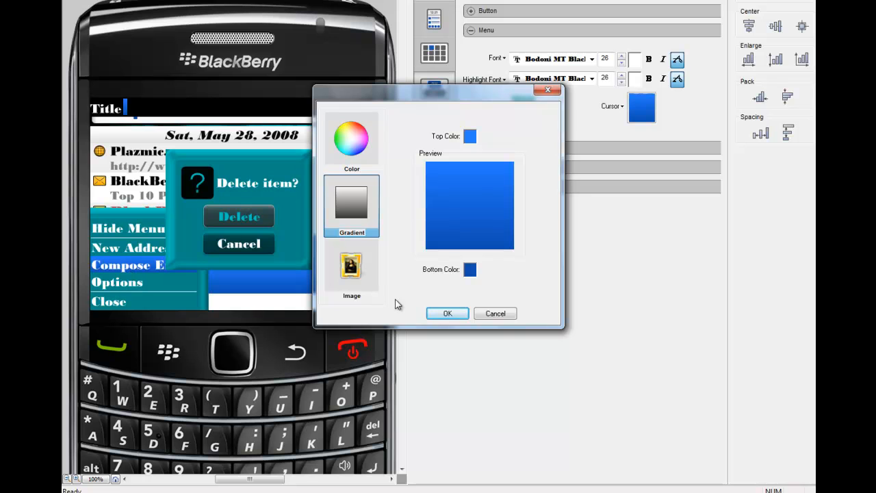
# Set the bottom colour of the menu cursor's gradient to black.
pyautogui.click(469, 269)
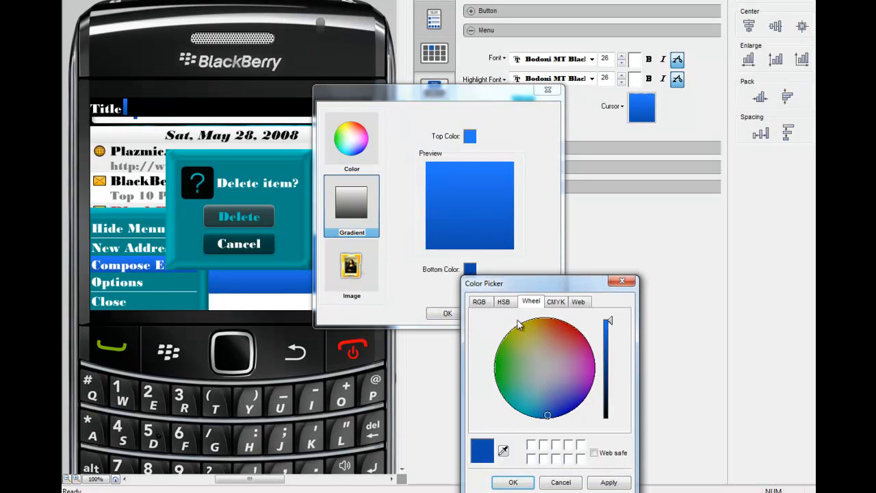
pyautogui.moveTo(609, 323); pyautogui.dragTo(611, 419)
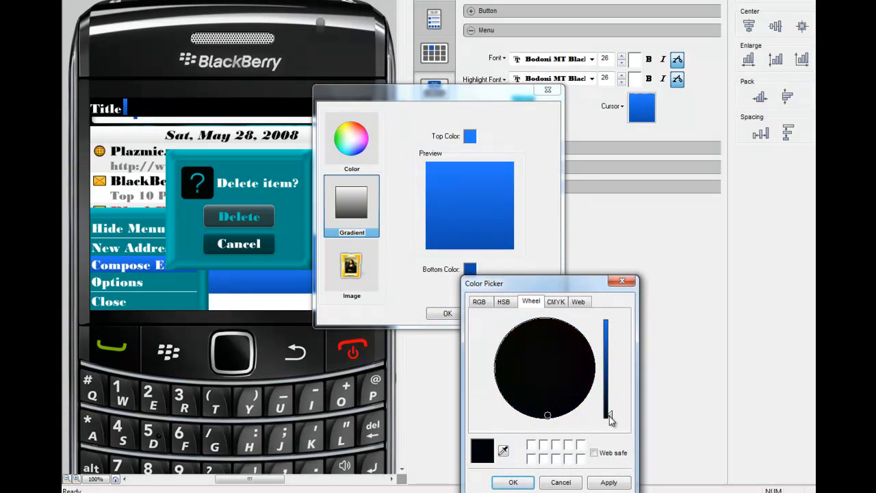
pyautogui.click(514, 482)
# Sample the Delete label's teal as the cursor gradient's top colour, raise it to full brightness and apply the gradient.
pyautogui.click(469, 136)
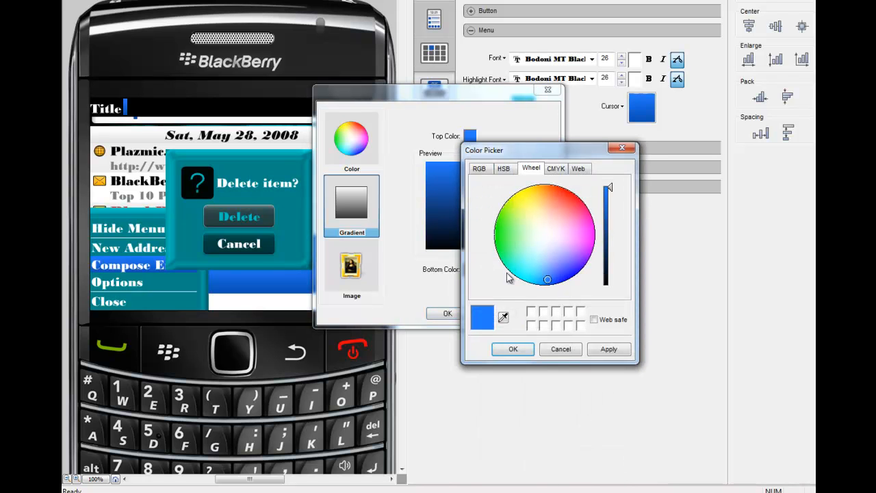
pyautogui.click(503, 318)
pyautogui.click(234, 217)
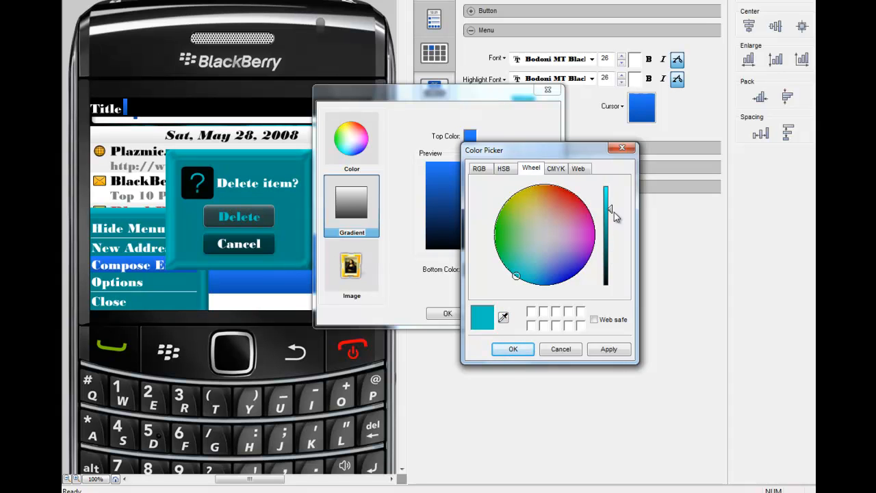
pyautogui.click(611, 188)
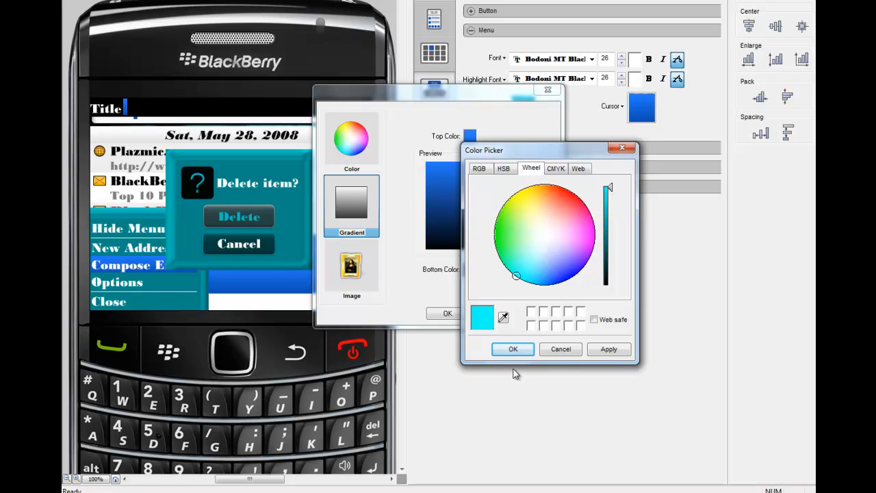
pyautogui.click(514, 350)
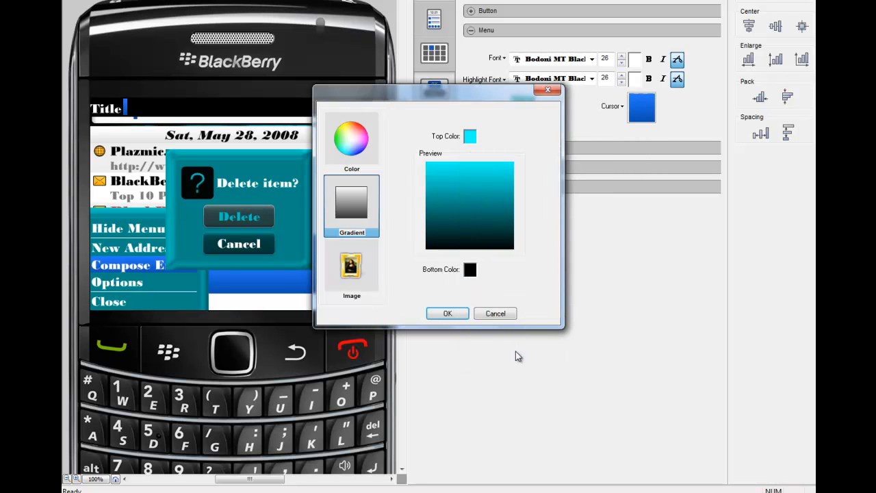
pyautogui.click(452, 312)
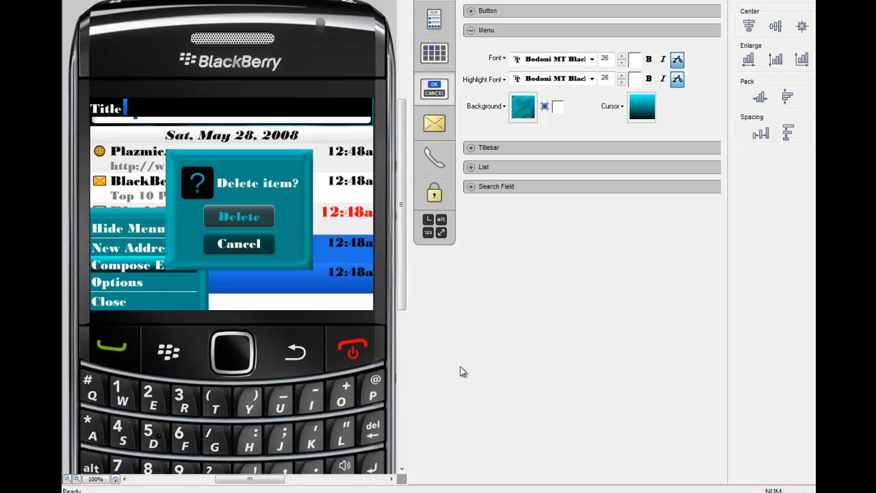
# Set the bottom colour of the menu cursor's gradient to the dialog's sampled teal, darkened to a CMYK black value of 165.
pyautogui.click(641, 111)
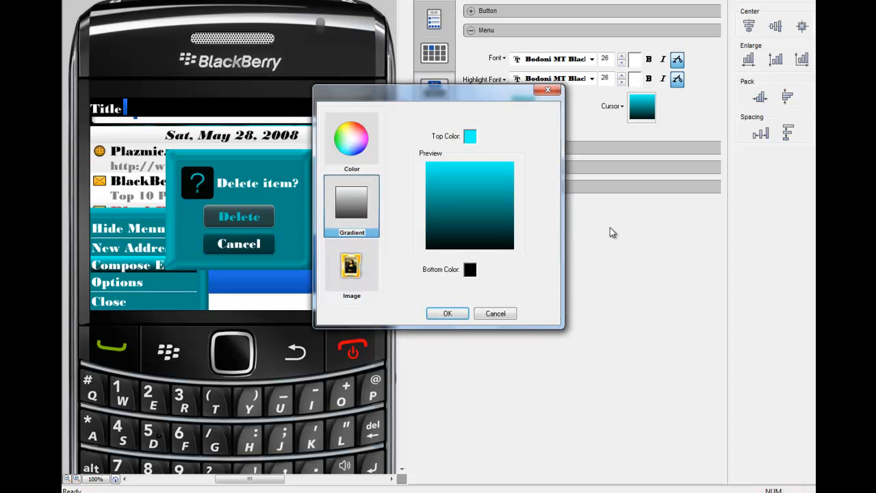
pyautogui.click(470, 270)
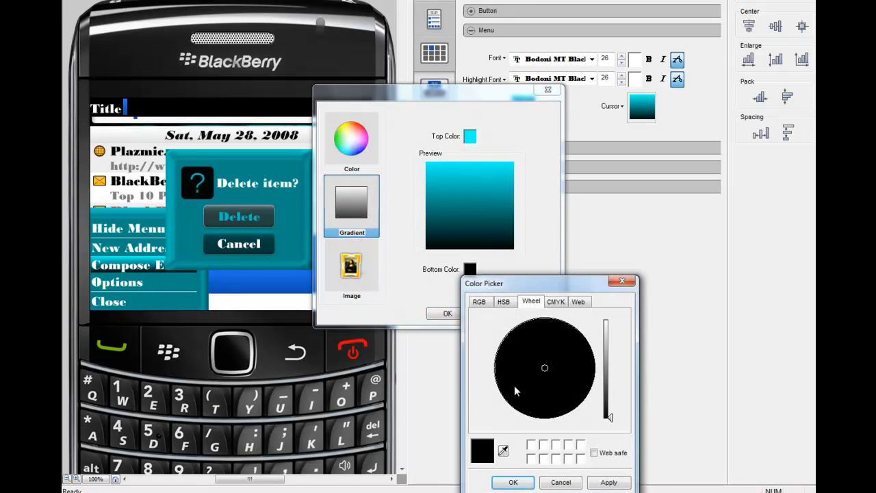
pyautogui.click(503, 450)
pyautogui.click(304, 255)
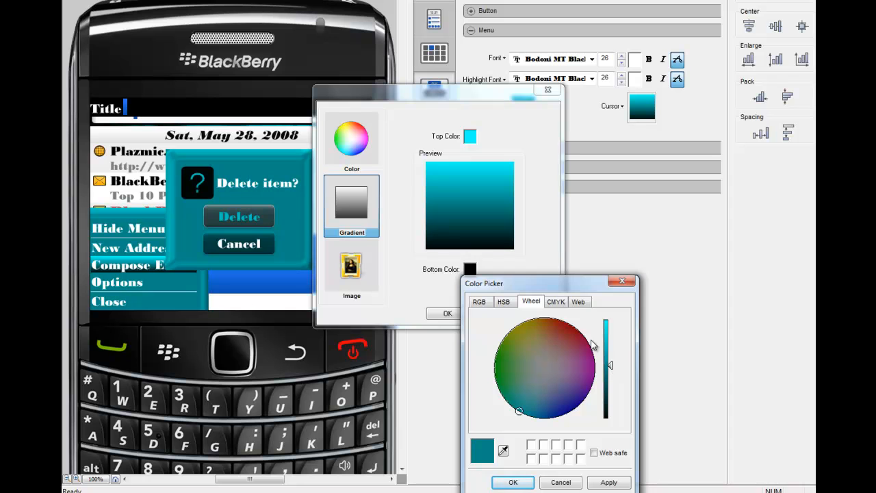
pyautogui.click(560, 305)
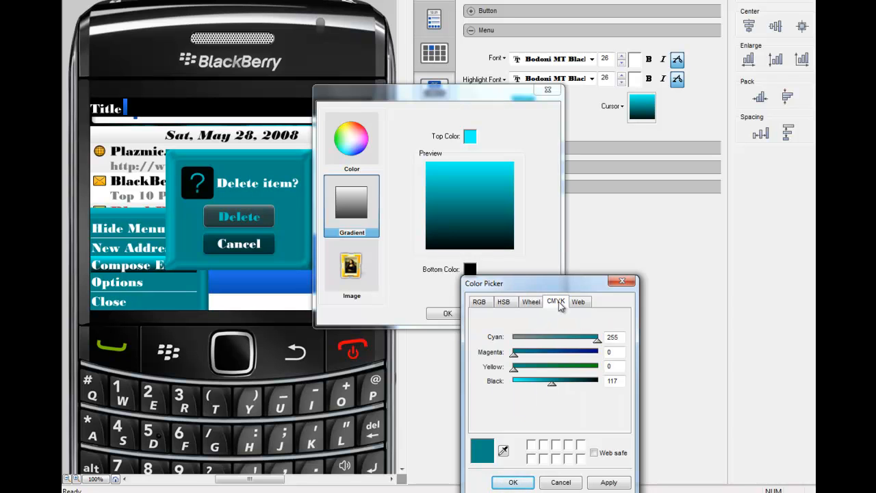
pyautogui.moveTo(552, 385); pyautogui.dragTo(568, 384)
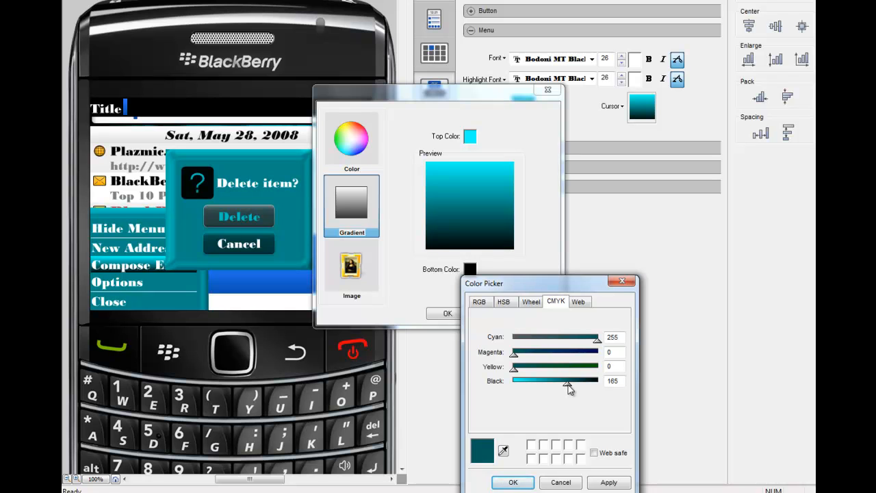
pyautogui.click(512, 482)
pyautogui.click(440, 314)
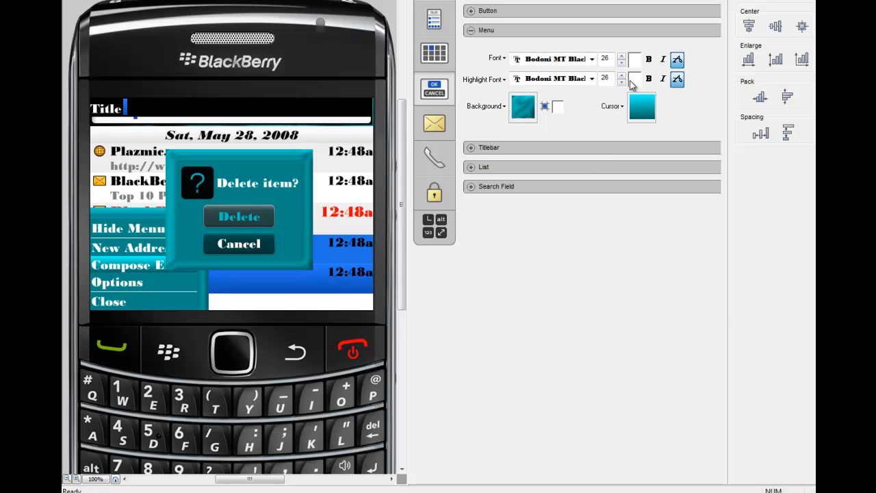
# Set the menu's highlight font colour to black.
pyautogui.click(631, 81)
pyautogui.click(668, 262)
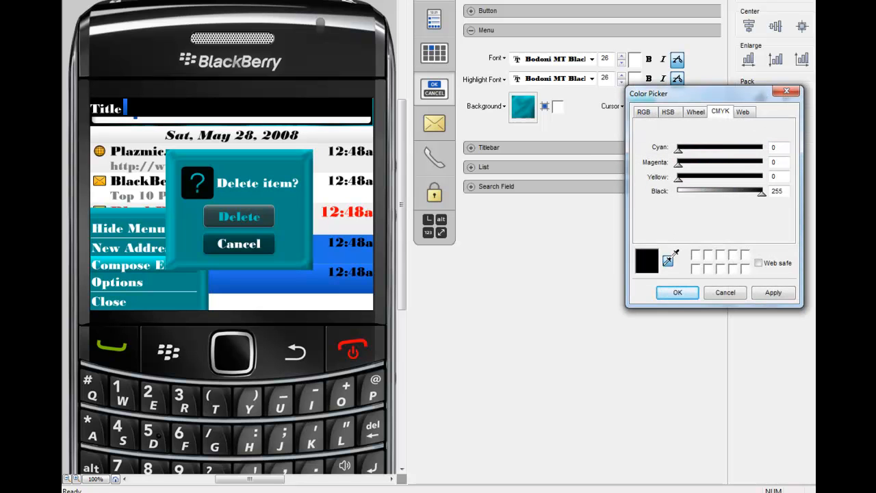
pyautogui.click(677, 293)
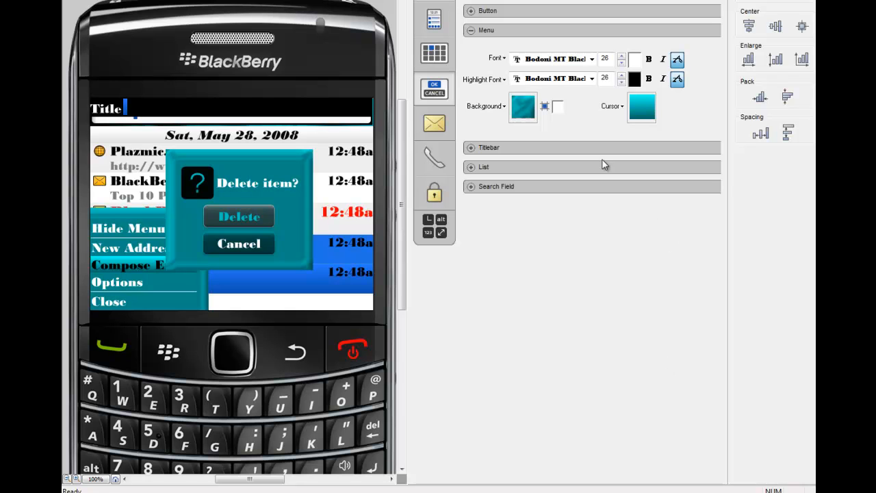
# Set the titlebar's background colour to the teal sampled from the Delete item dialog.
pyautogui.click(470, 35)
pyautogui.click(470, 53)
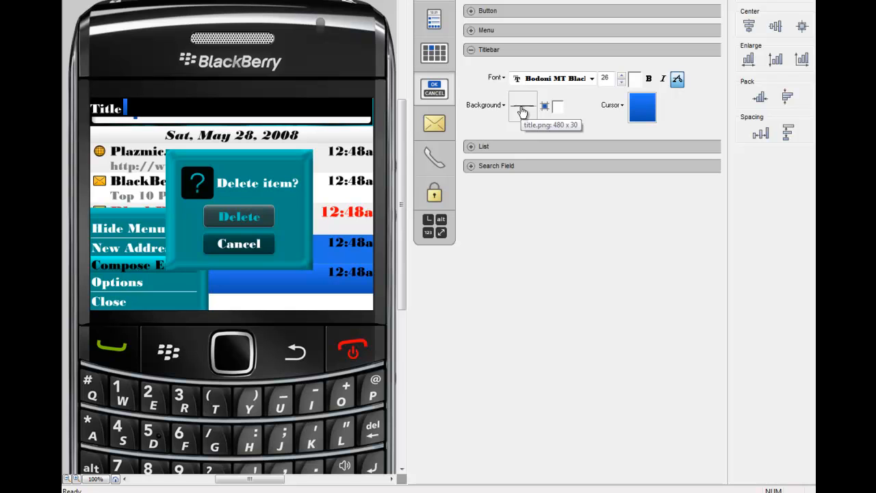
pyautogui.click(558, 108)
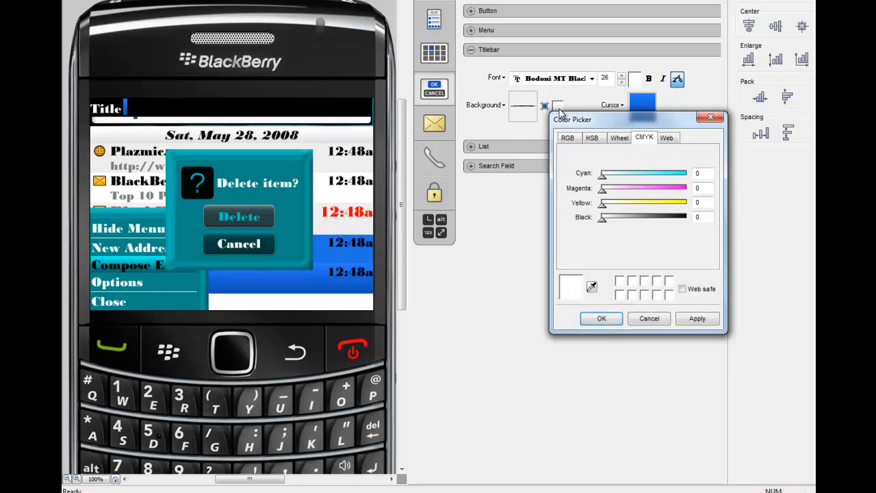
pyautogui.click(591, 287)
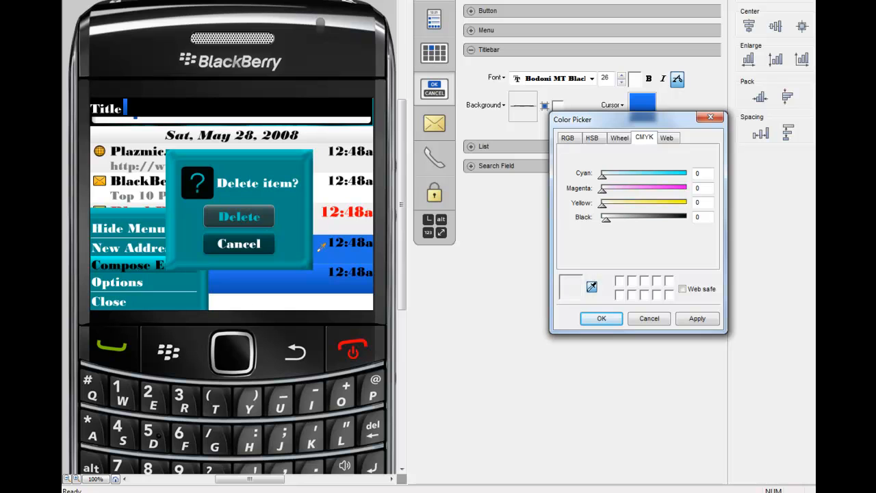
pyautogui.click(291, 225)
pyautogui.click(603, 319)
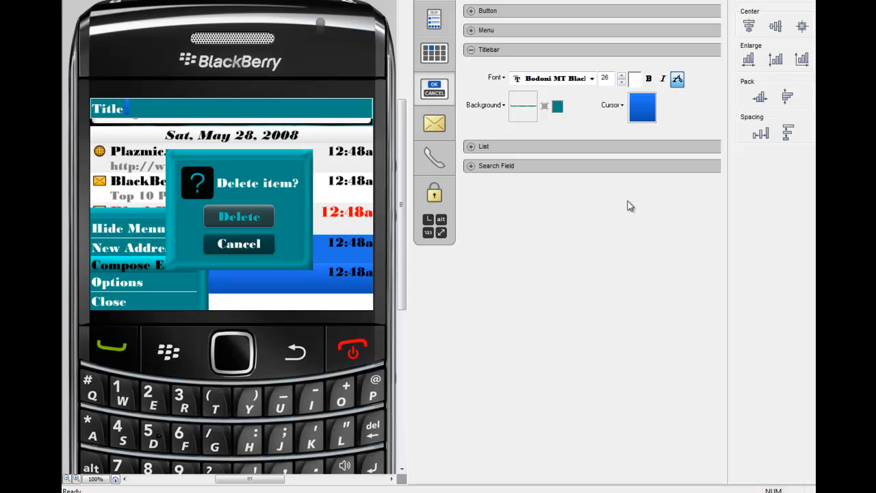
# Set the bottom colour of the titlebar cursor's gradient to a dark teal sampled from the preview menu.
pyautogui.click(640, 110)
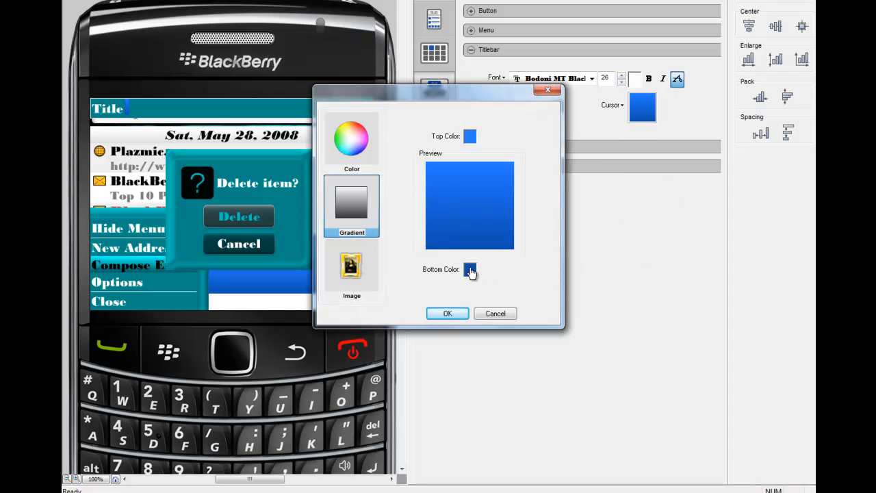
pyautogui.click(469, 269)
pyautogui.click(503, 450)
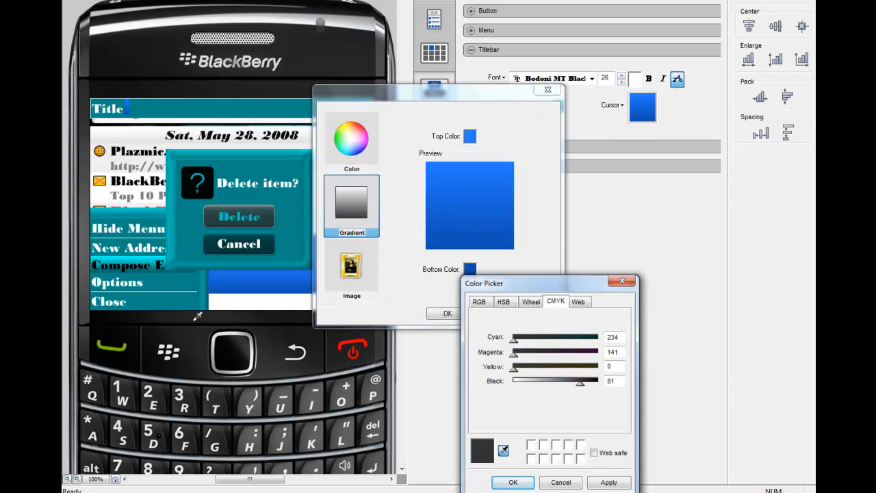
pyautogui.click(157, 265)
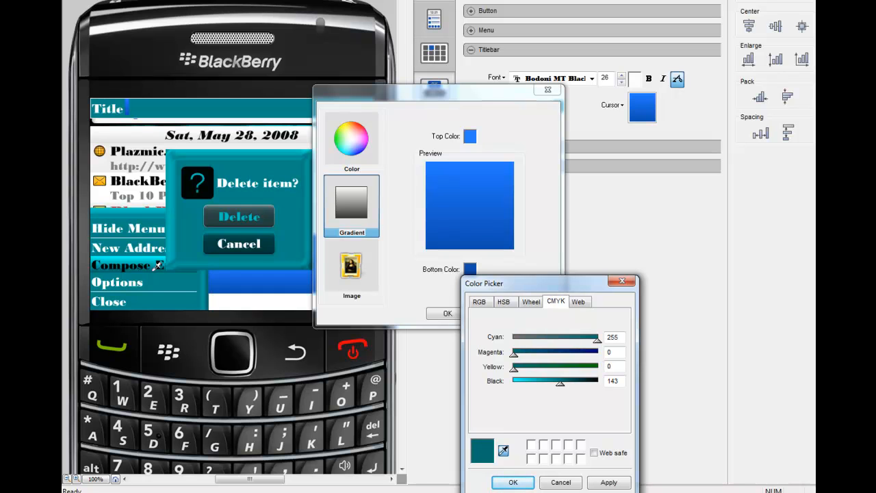
pyautogui.click(513, 482)
# Sample the bright cyan of the highlighted menu row as the titlebar cursor gradient's top colour and apply the gradient.
pyautogui.click(469, 136)
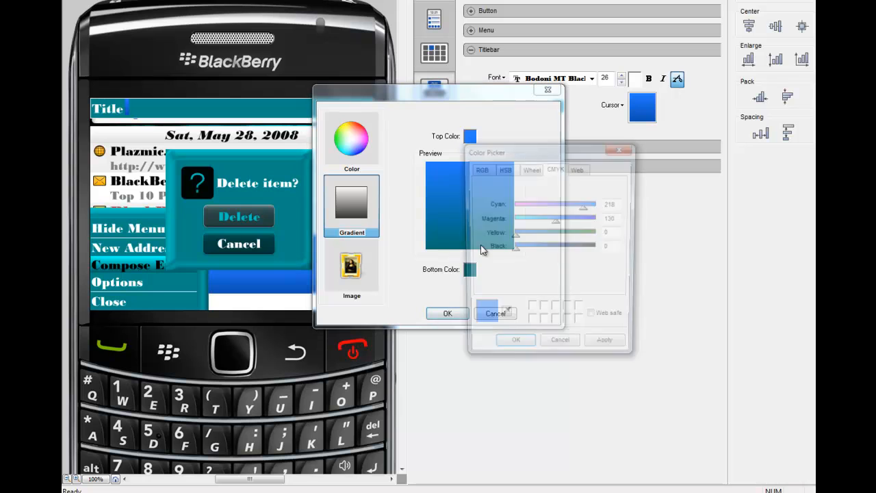
pyautogui.click(503, 317)
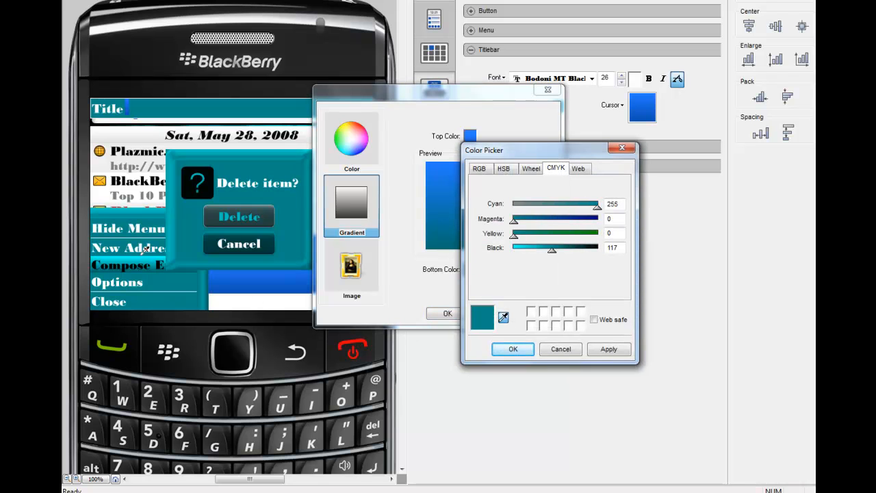
pyautogui.click(144, 261)
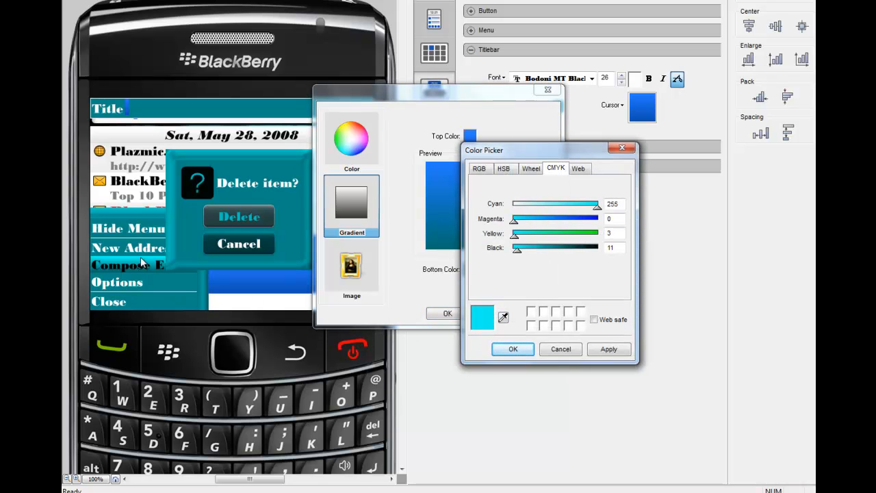
pyautogui.click(513, 350)
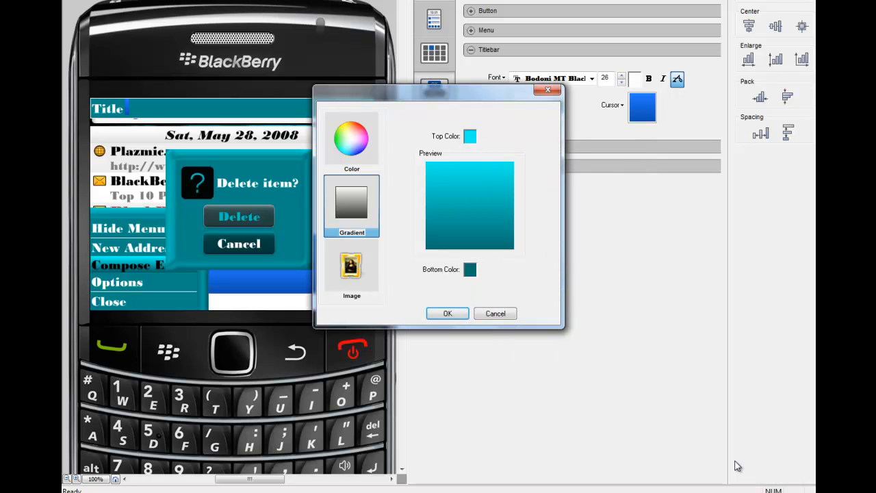
pyautogui.click(439, 317)
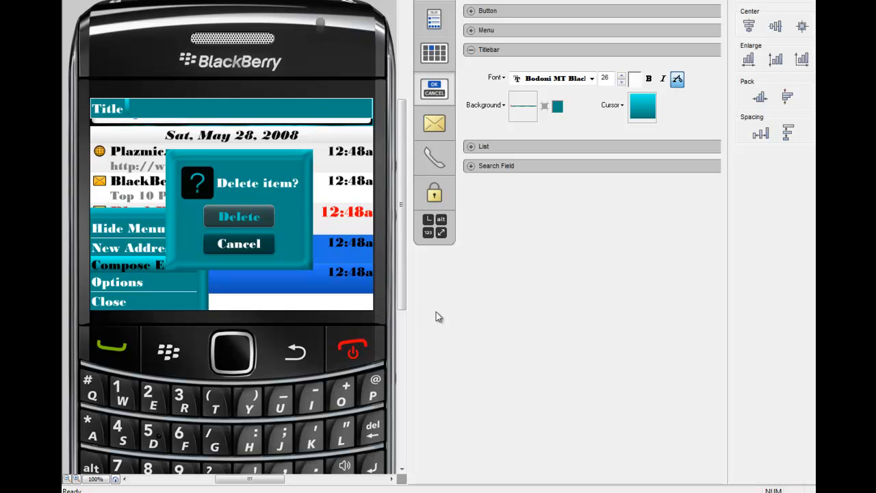
# Locate the application background colour setting and examine the areas it affects in the controls and phone call list previews.
pyautogui.click(431, 243)
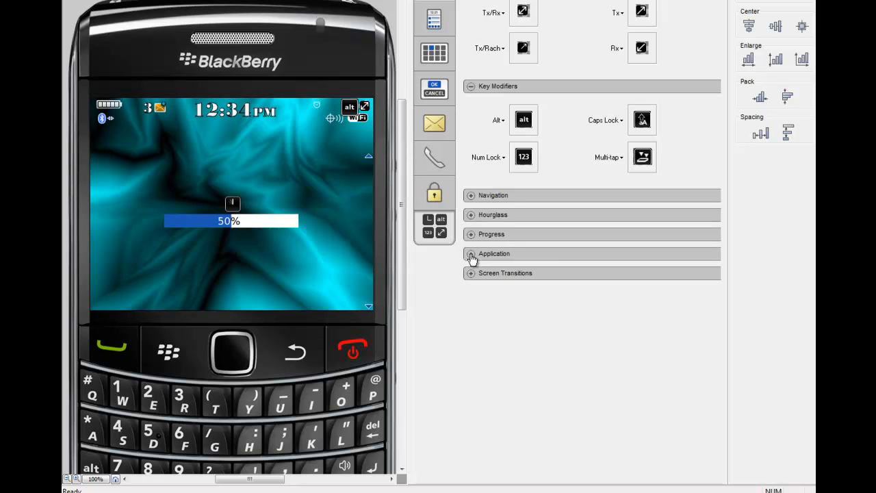
pyautogui.click(471, 253)
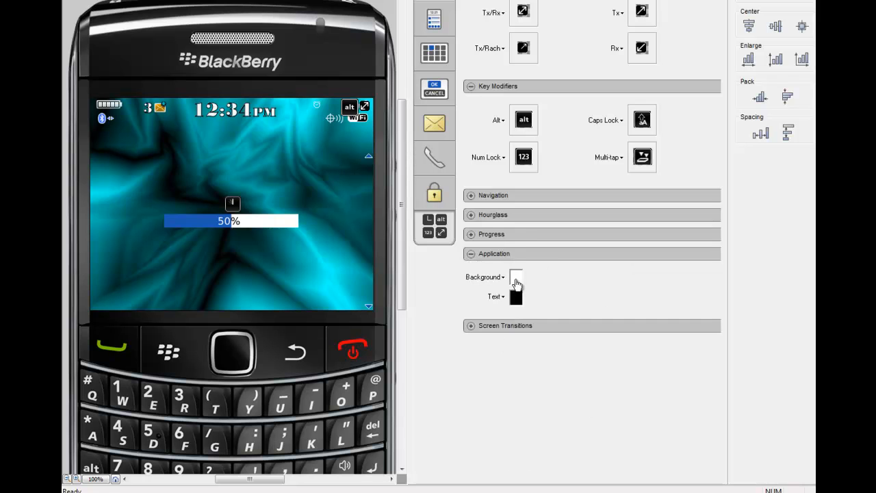
pyautogui.click(431, 98)
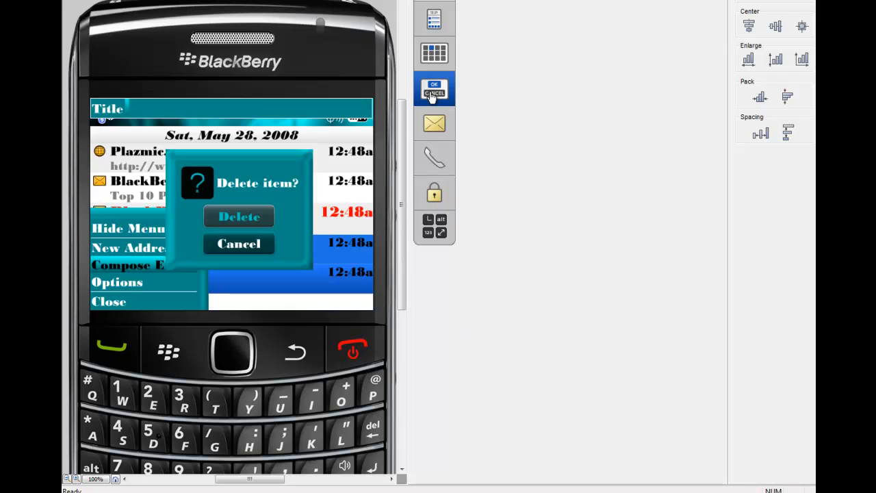
pyautogui.click(434, 157)
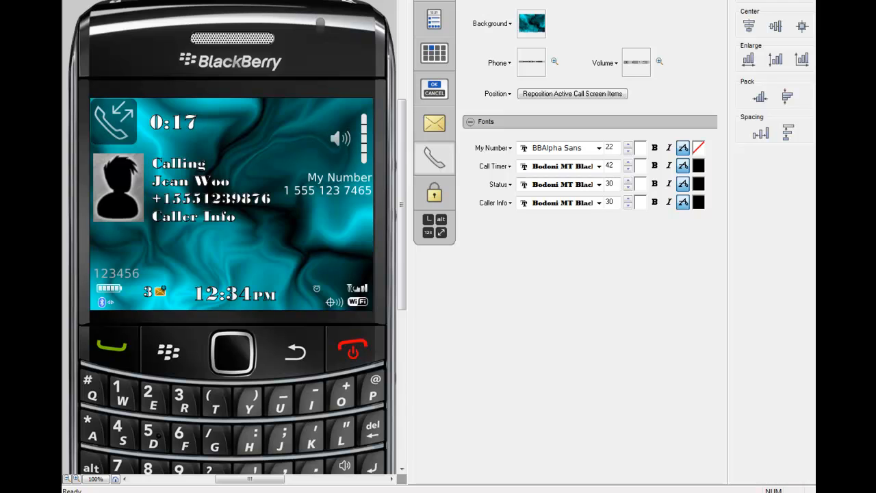
pyautogui.click(487, 2)
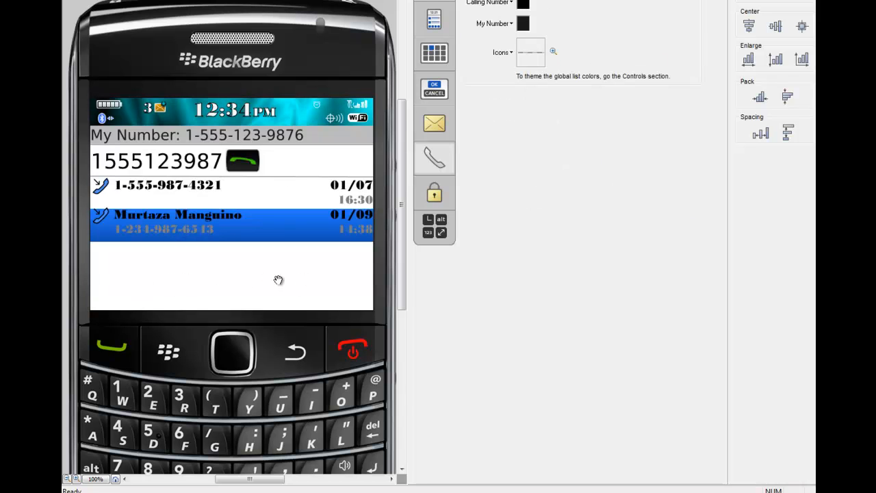
# Set the application background colour to full cyan (255) and check it in the controls and phone call list previews.
pyautogui.click(434, 225)
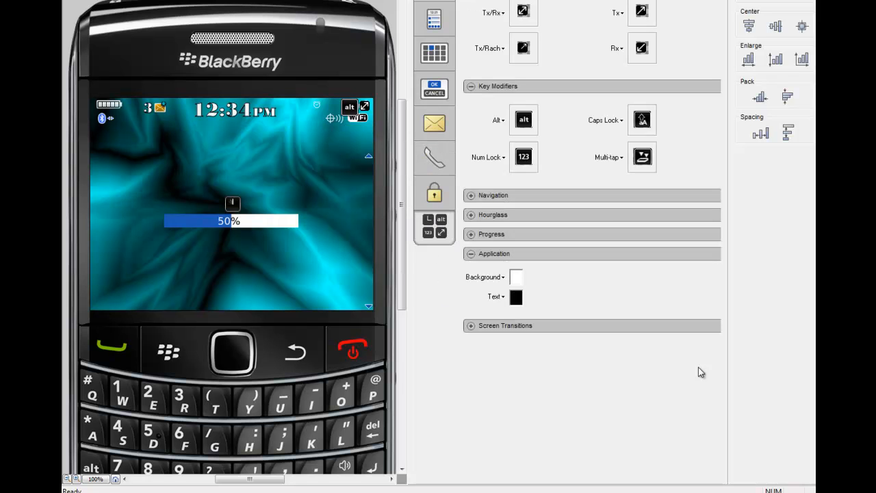
pyautogui.click(517, 277)
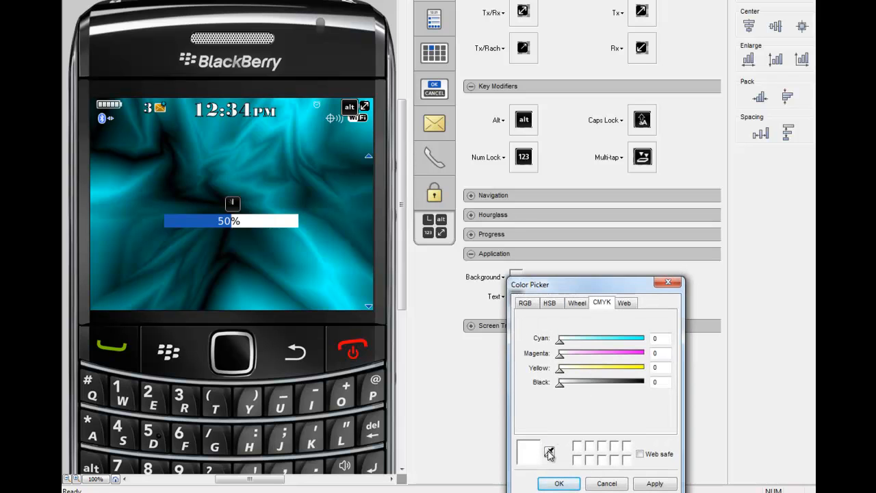
pyautogui.moveTo(561, 341); pyautogui.dragTo(648, 341)
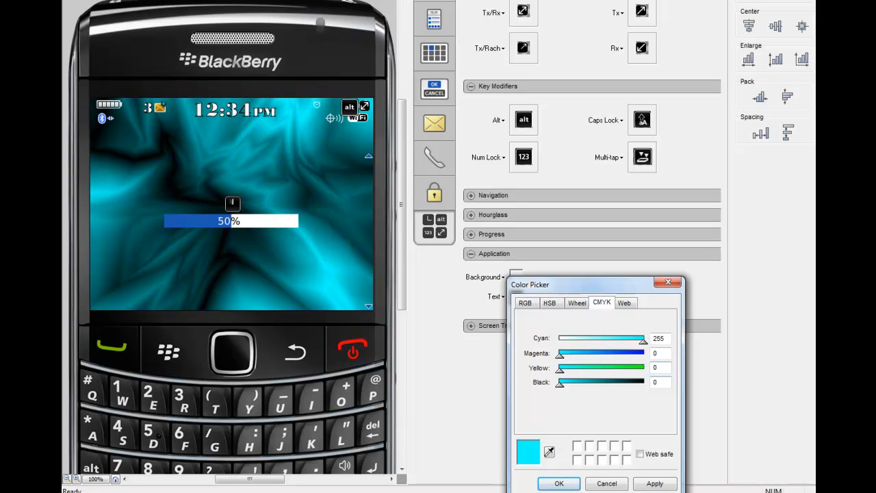
pyautogui.click(560, 483)
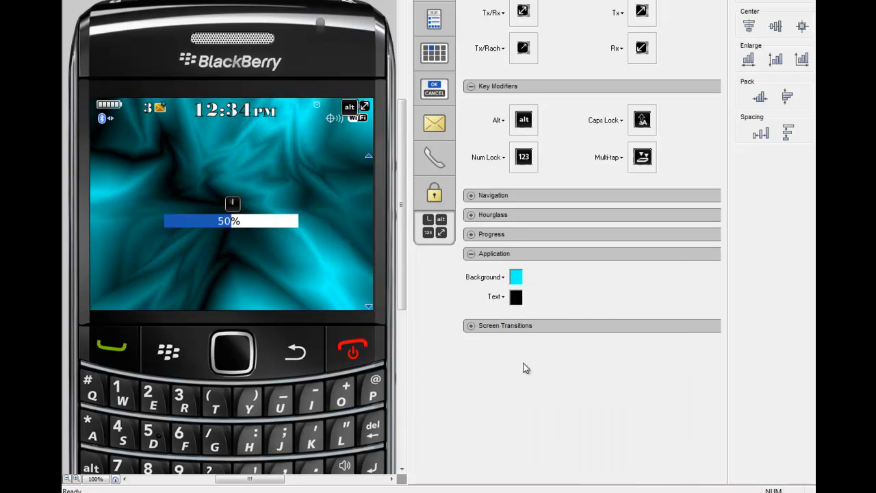
pyautogui.click(472, 258)
pyautogui.click(436, 93)
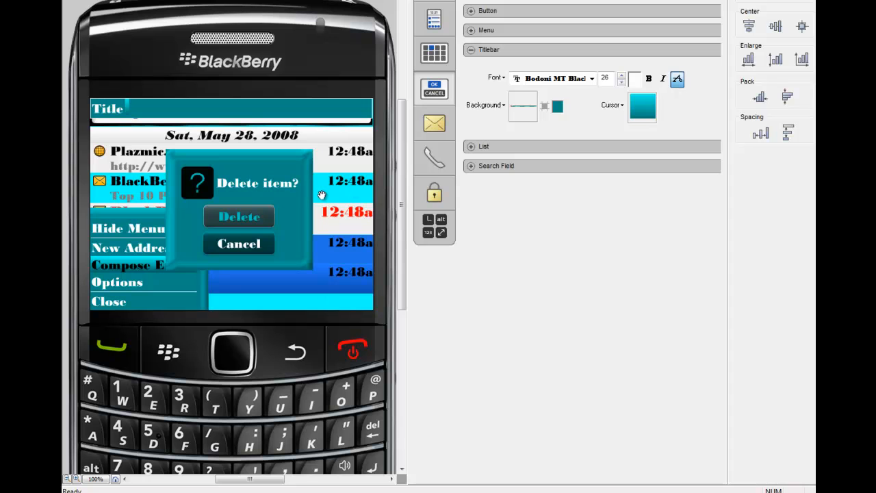
pyautogui.click(438, 157)
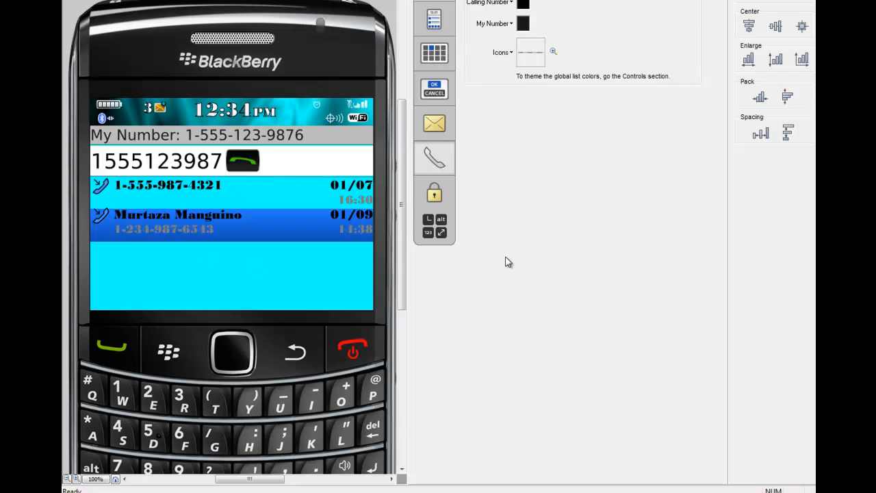
# Open the list appearance settings of the controls and examine the message list preview they apply to.
pyautogui.click(436, 89)
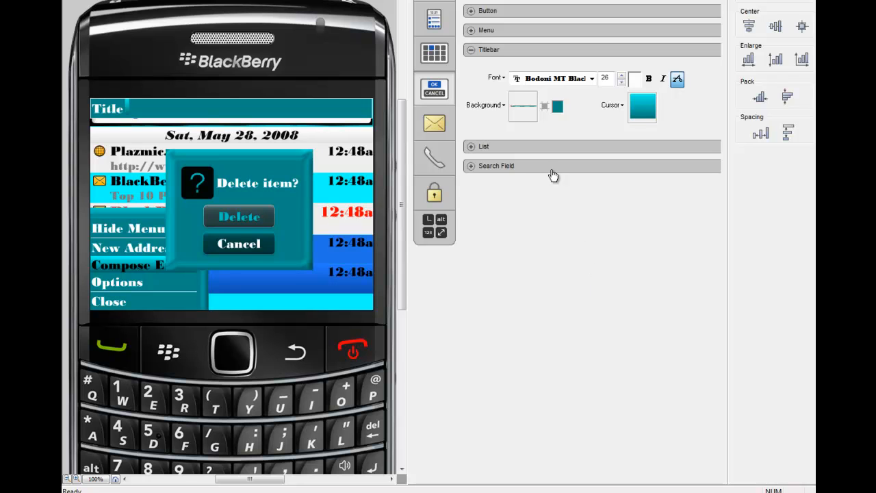
pyautogui.click(471, 52)
pyautogui.click(471, 70)
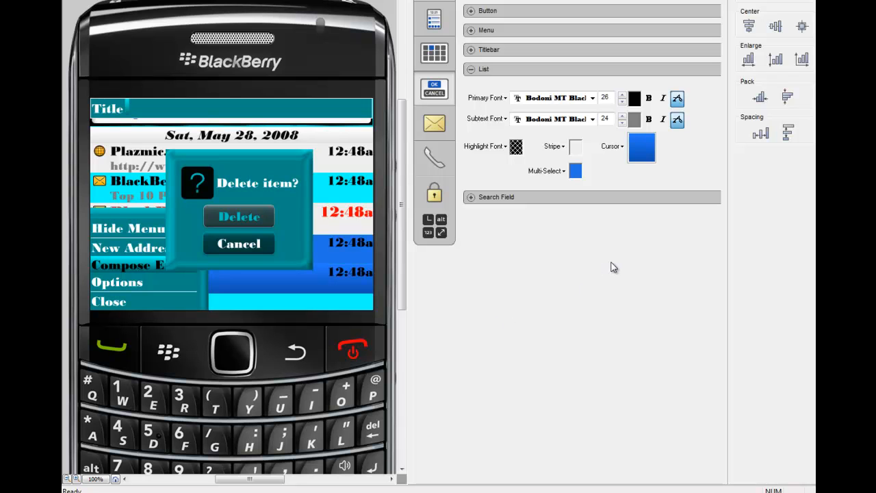
pyautogui.click(446, 127)
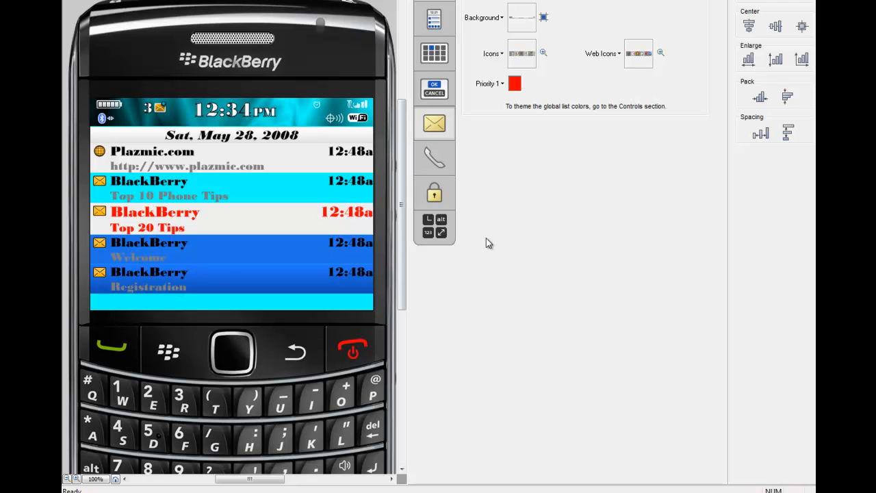
pyautogui.click(434, 87)
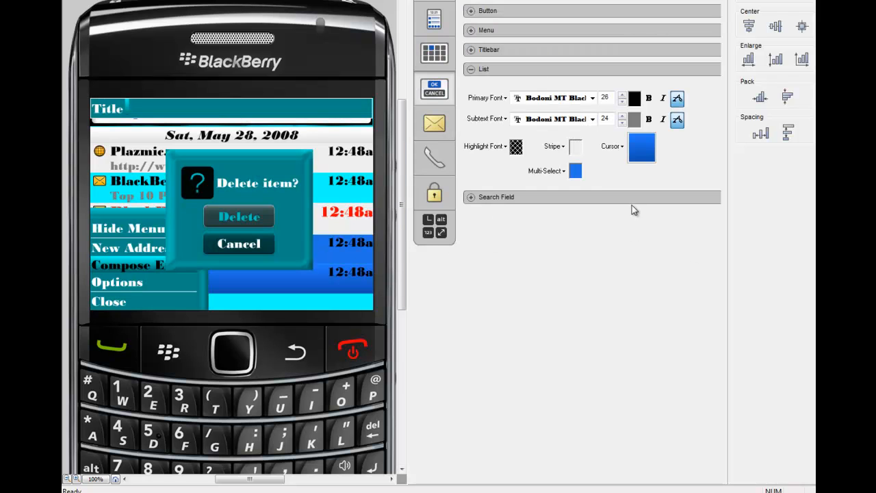
# Set the list's subtext font colour to full black (255) and check it in the message list preview.
pyautogui.click(634, 120)
pyautogui.click(664, 301)
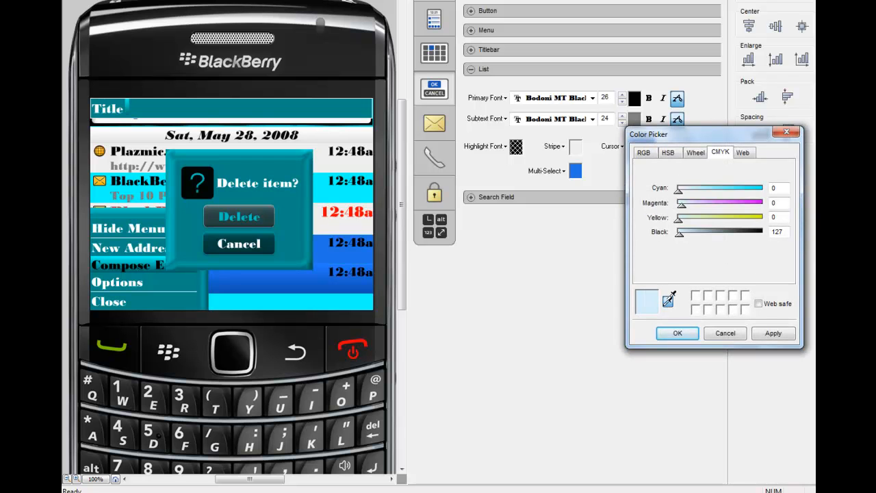
pyautogui.click(670, 301)
pyautogui.click(677, 333)
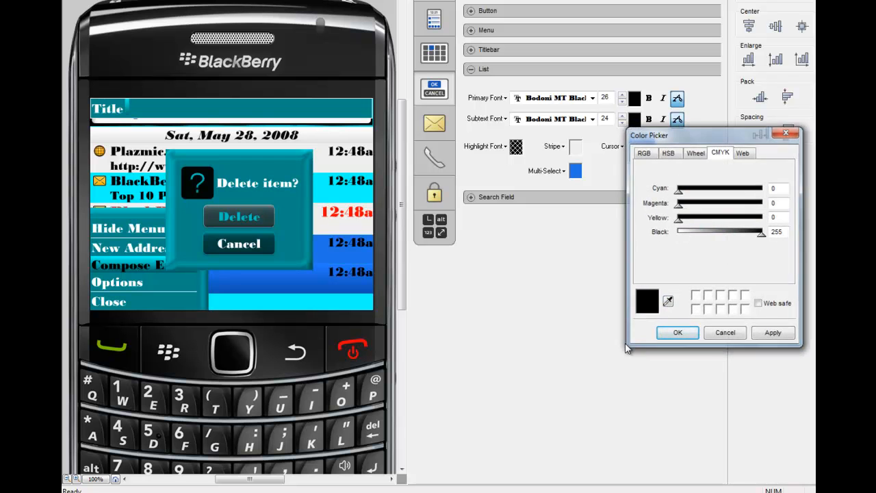
pyautogui.click(433, 124)
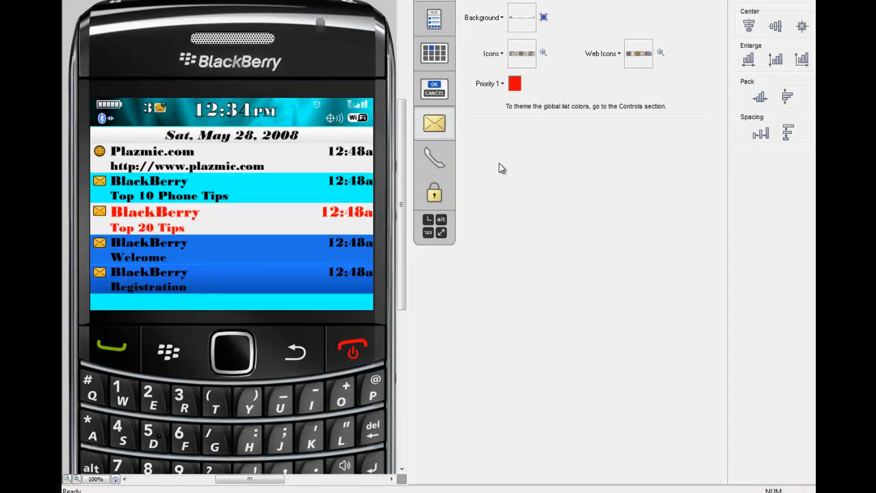
pyautogui.click(431, 95)
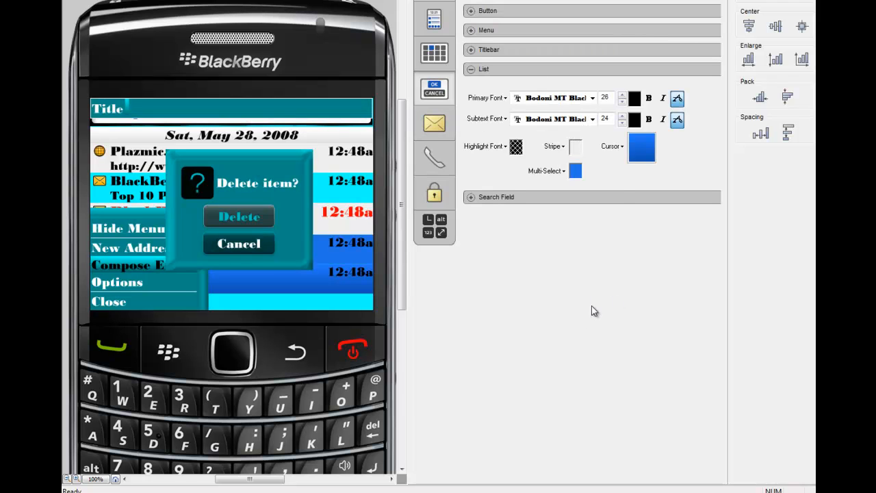
# Set the list cursor gradient's bottom colour to the teal sampled from the Delete item dialog (cyan 255, black 117).
pyautogui.click(642, 151)
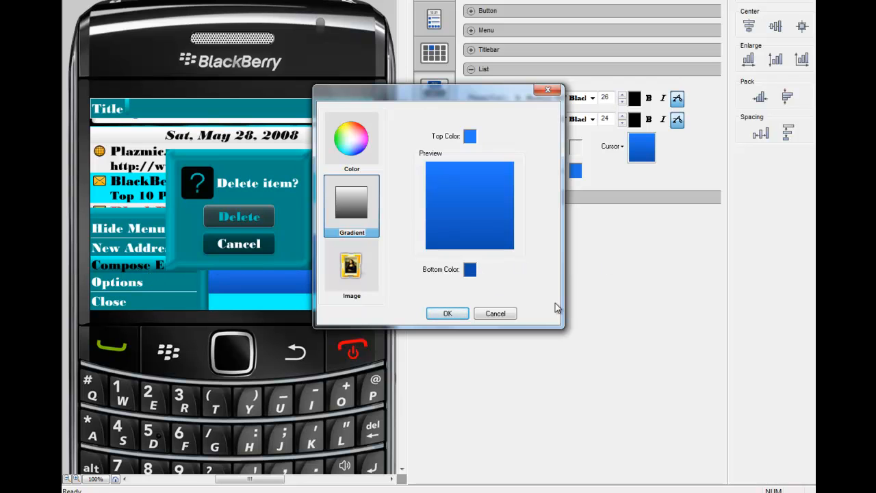
pyautogui.click(469, 271)
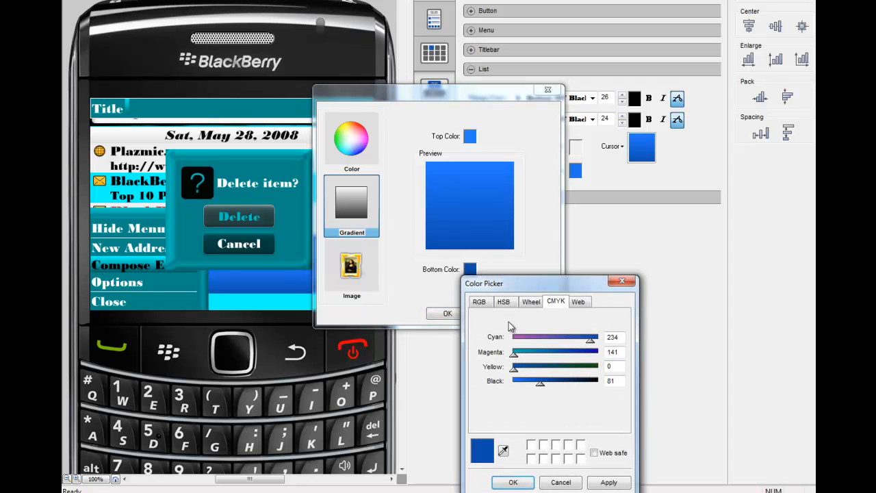
pyautogui.click(503, 448)
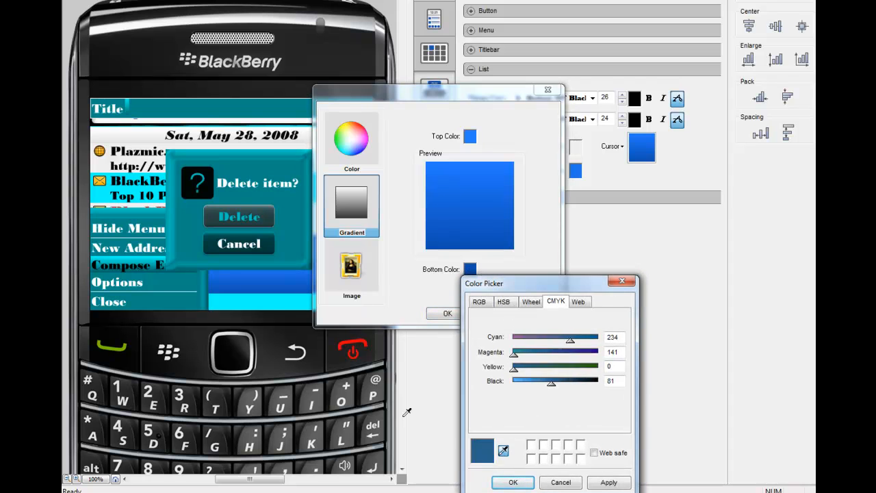
pyautogui.click(292, 232)
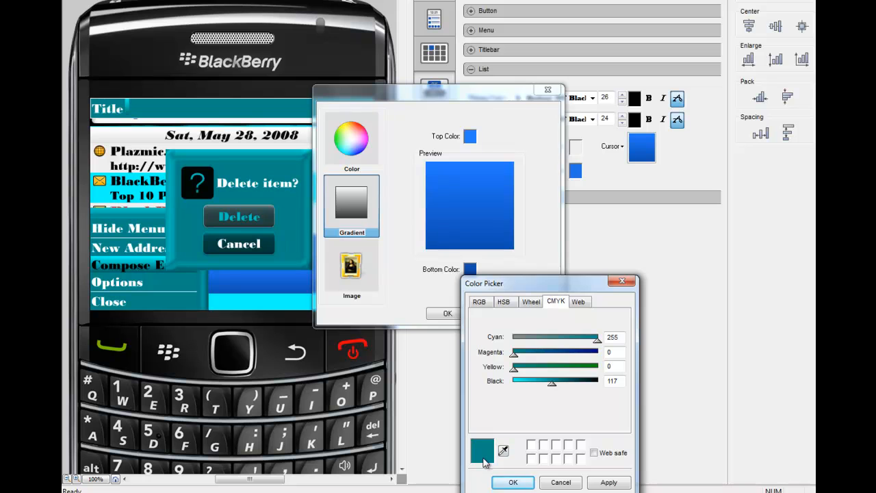
pyautogui.click(512, 481)
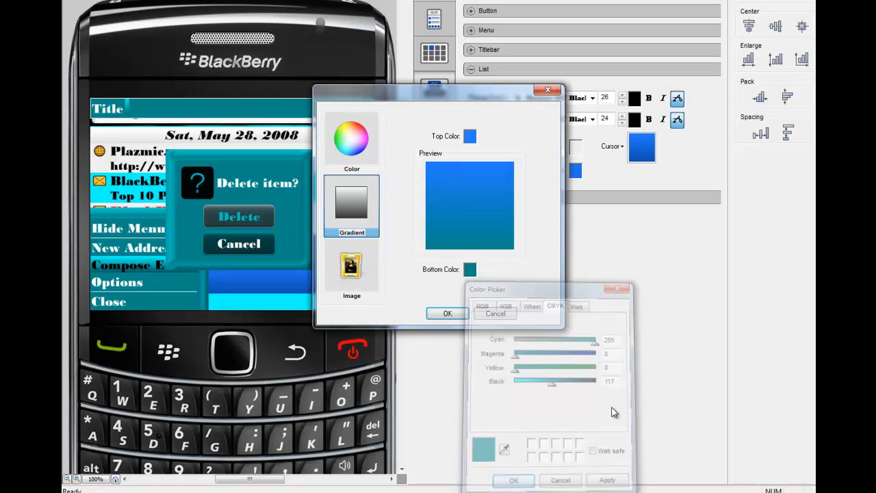
# Sample full cyan (255) from the phone preview as the list cursor gradient's top colour, apply the gradient and check the message list.
pyautogui.click(470, 136)
pyautogui.click(503, 319)
pyautogui.click(310, 275)
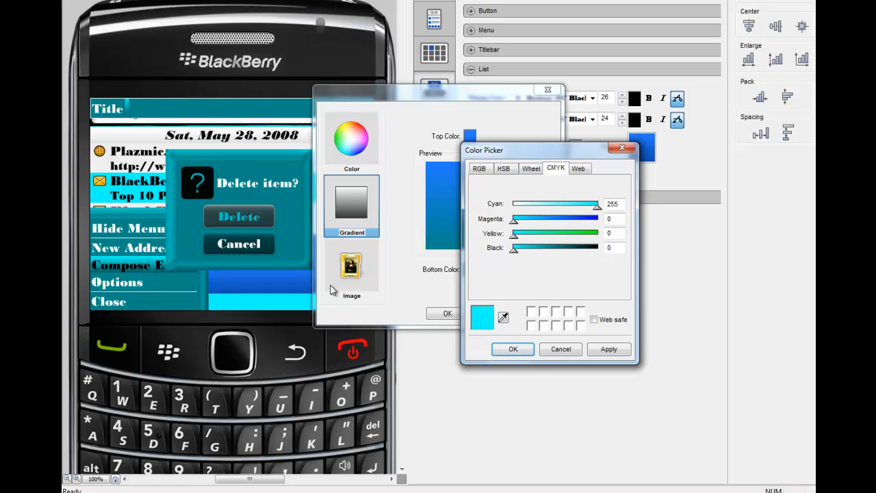
pyautogui.click(513, 349)
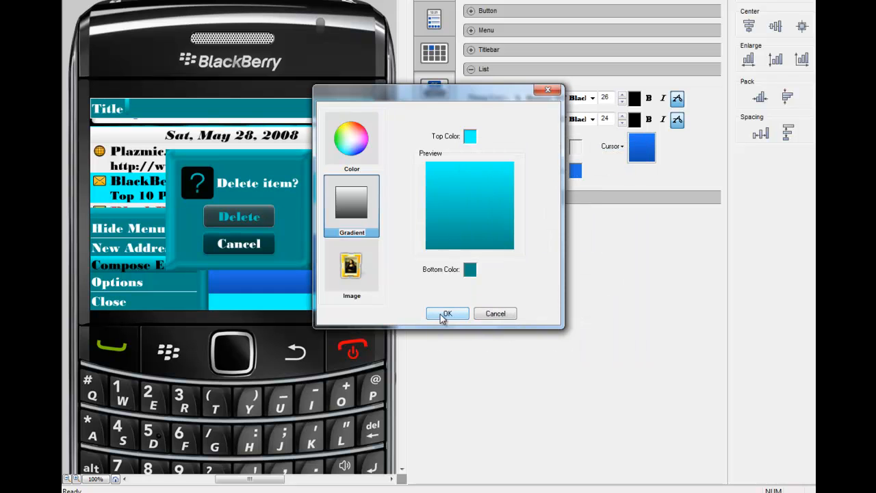
pyautogui.click(444, 314)
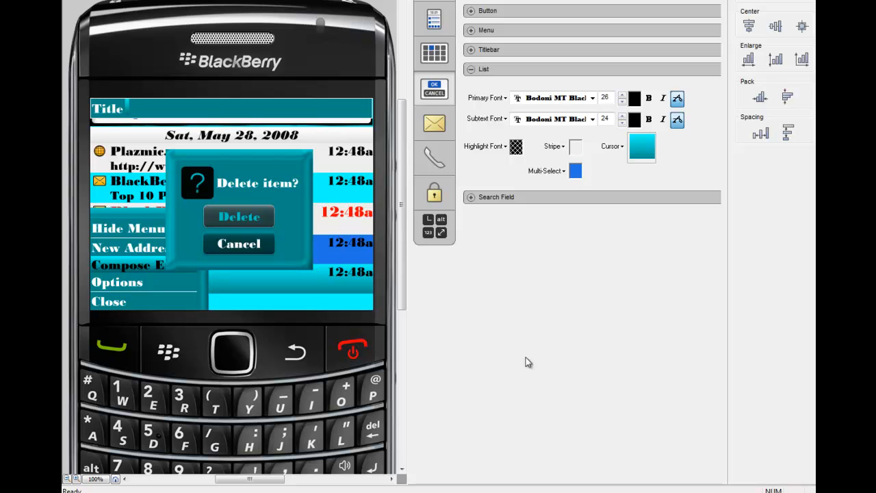
pyautogui.click(434, 123)
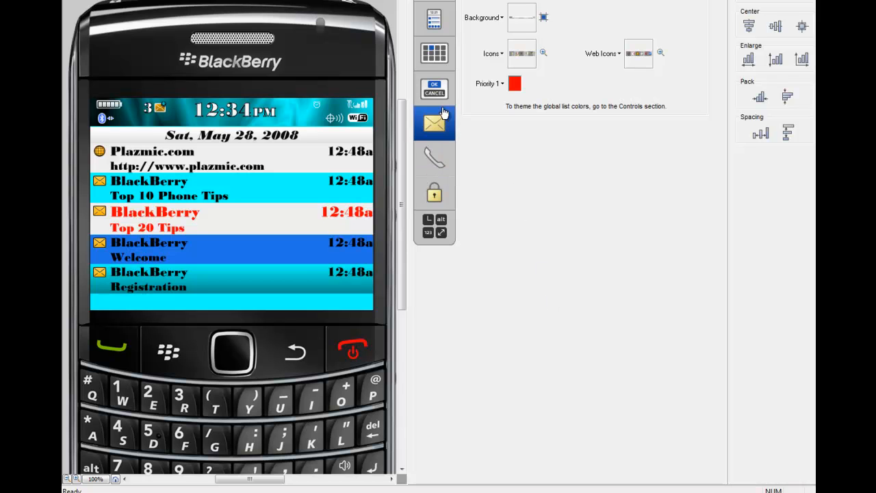
pyautogui.click(434, 87)
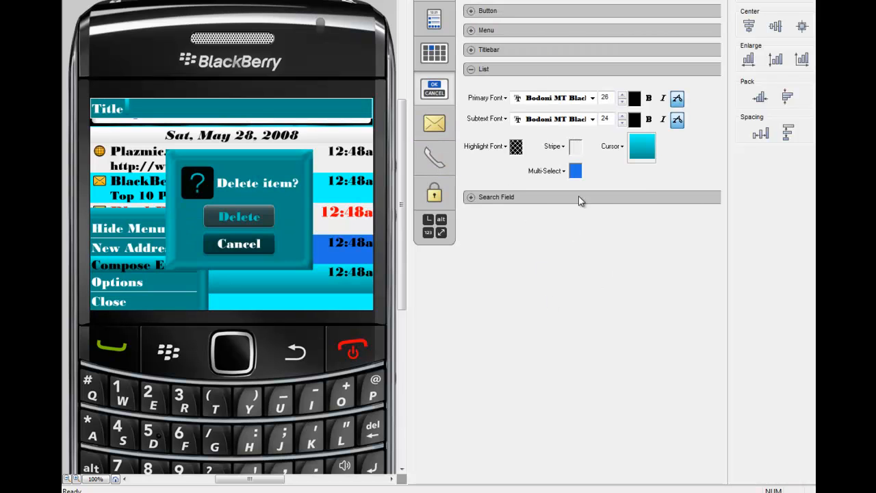
# Set the list's multi-select colour to the aqua sampled from the cursor row (cyan 255, black 59).
pyautogui.click(575, 172)
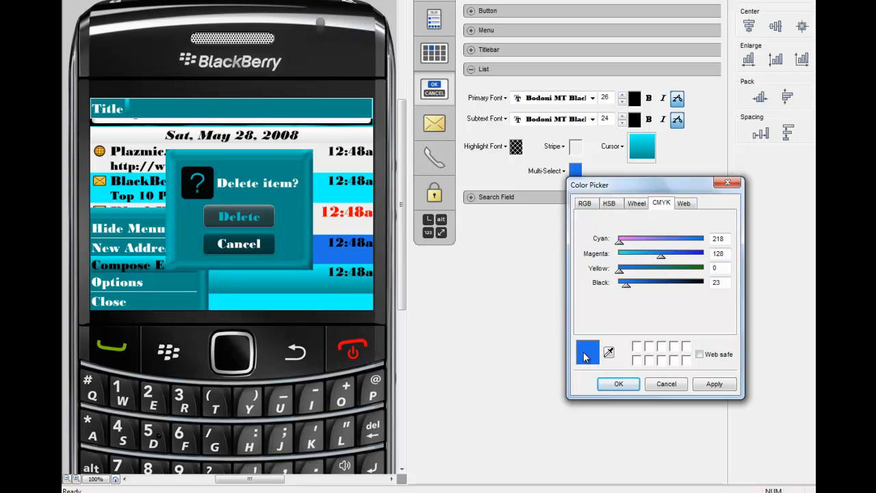
pyautogui.click(609, 350)
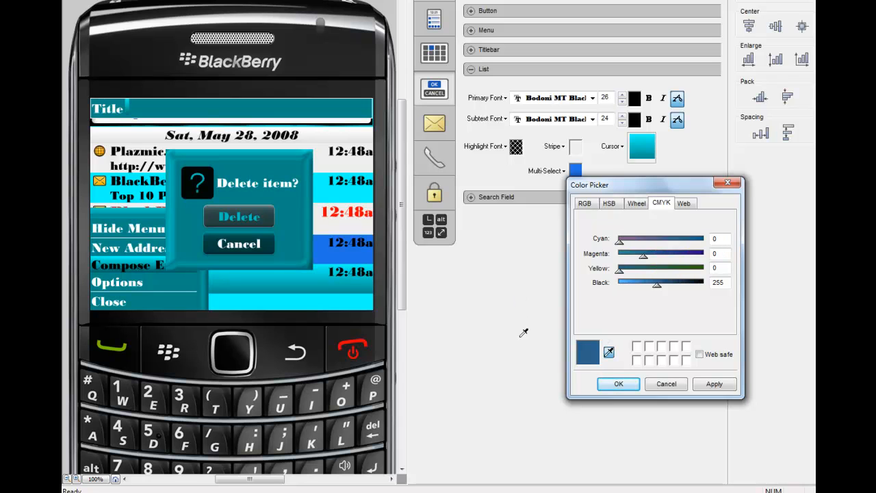
pyautogui.click(321, 275)
pyautogui.click(616, 384)
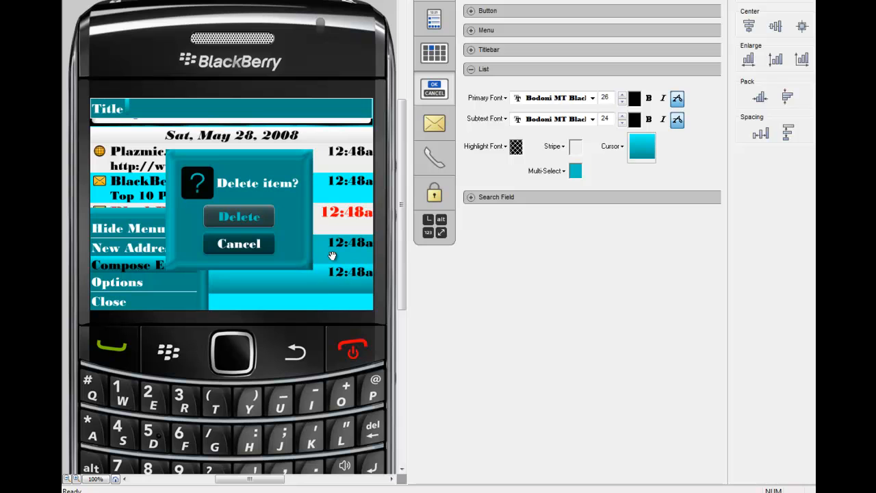
# Darken the list's multi-select colour to a black value of 80 and check it in the message list preview.
pyautogui.click(575, 171)
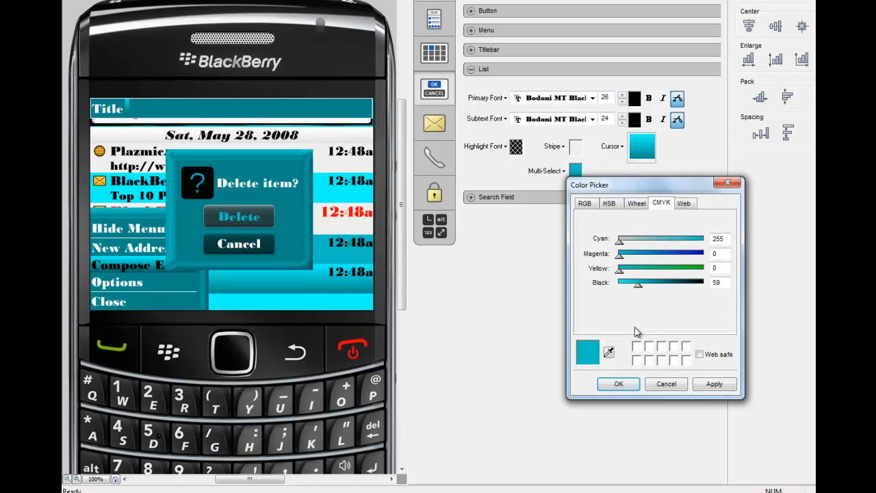
pyautogui.moveTo(647, 284); pyautogui.dragTo(644, 283)
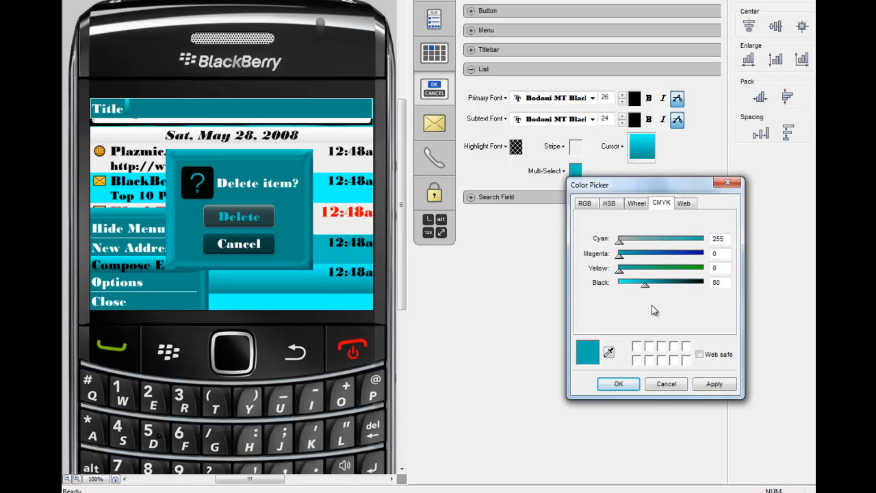
pyautogui.click(613, 384)
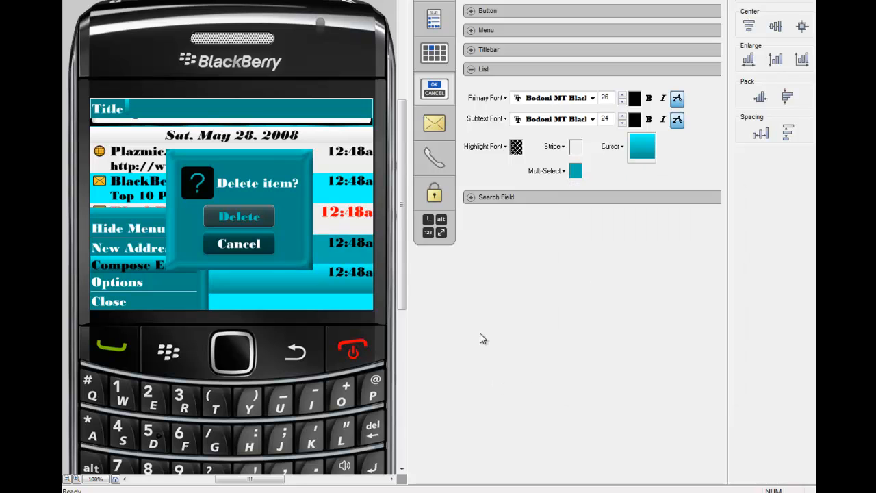
pyautogui.click(434, 123)
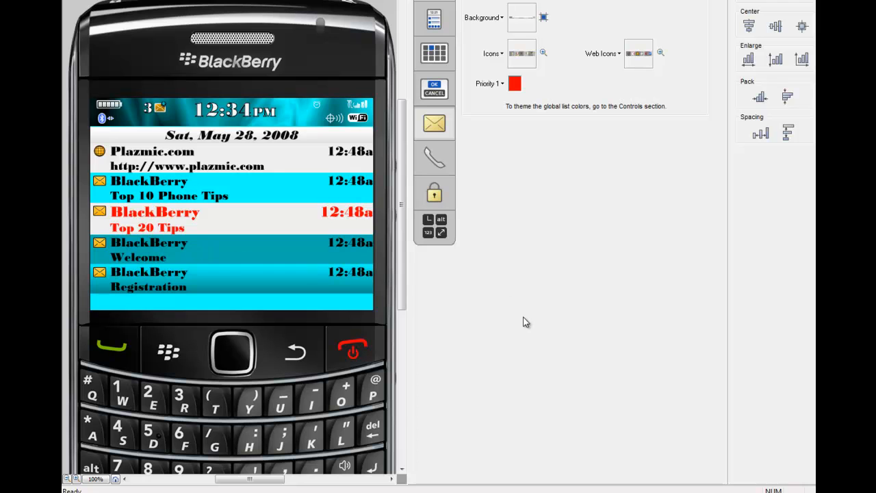
pyautogui.click(434, 87)
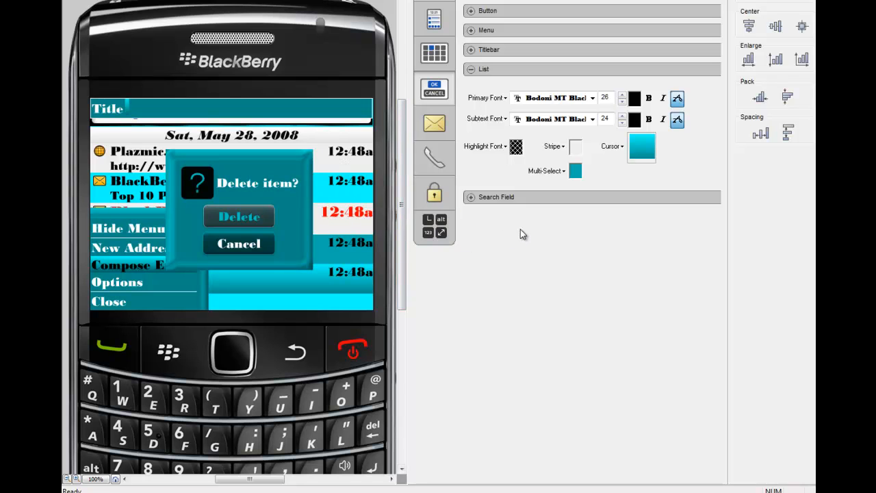
# Set the list's stripe colour to the light aqua sampled from the upper part of the cursor row.
pyautogui.click(573, 149)
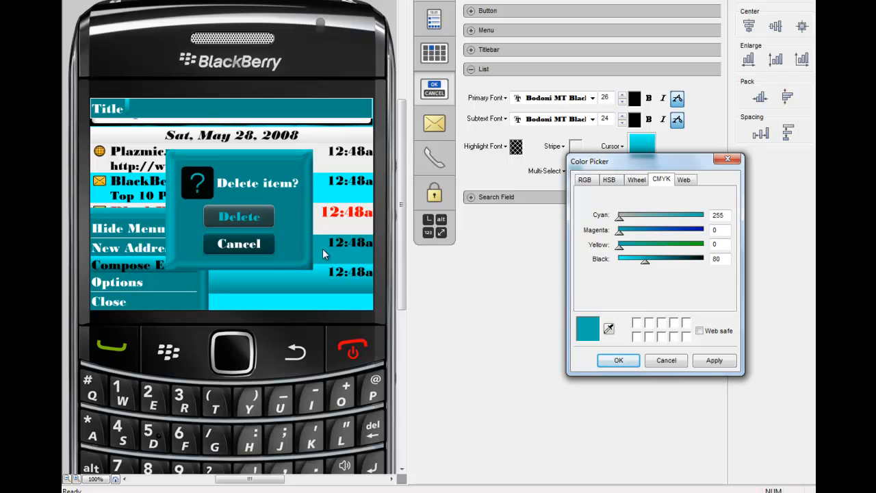
pyautogui.click(609, 327)
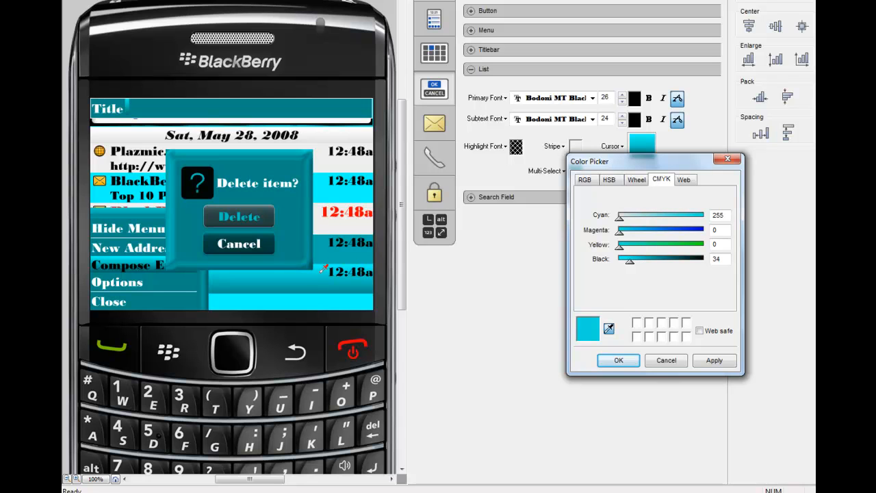
pyautogui.click(322, 270)
pyautogui.click(618, 360)
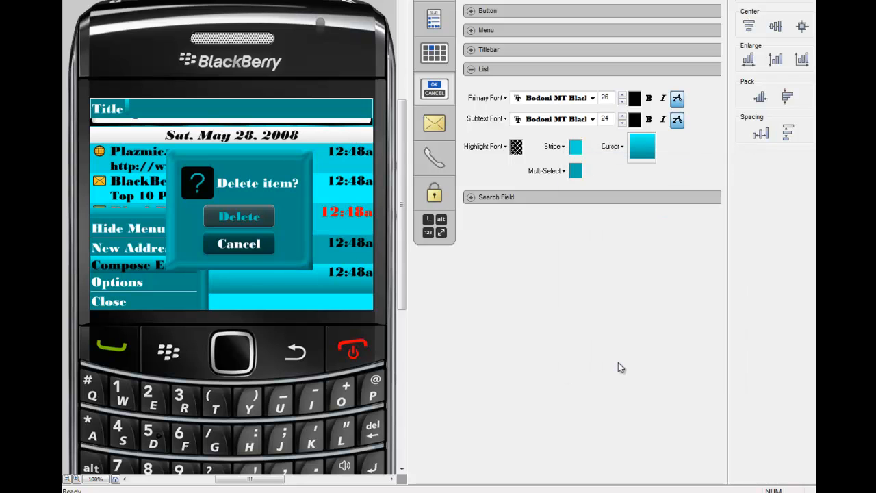